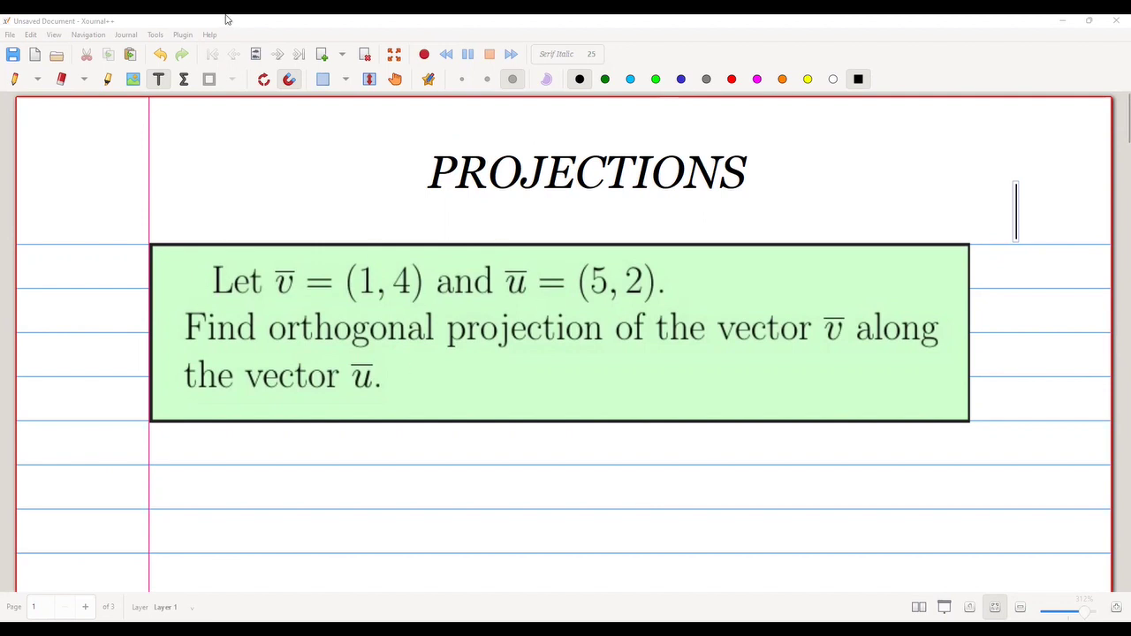
With the blue pen, underline v = (1, 4) and u's value (5, 2) in the problem
{"action": "left_click", "coordinate": [16, 80]}
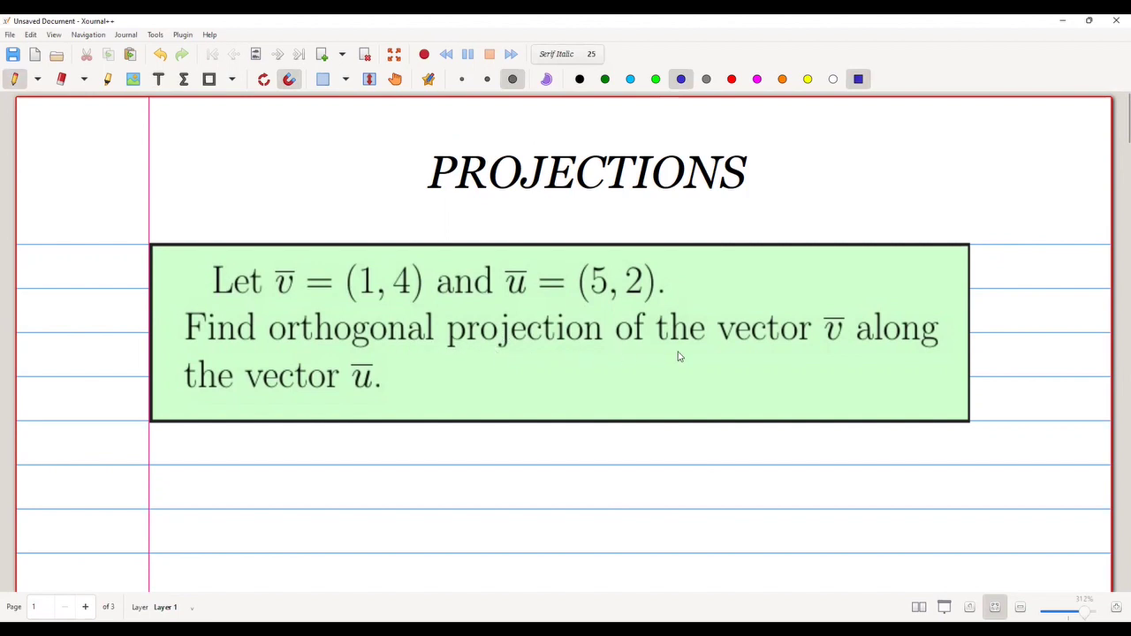
{"action": "left_click_drag", "start_coordinate": [281, 303], "coordinate": [417, 306]}
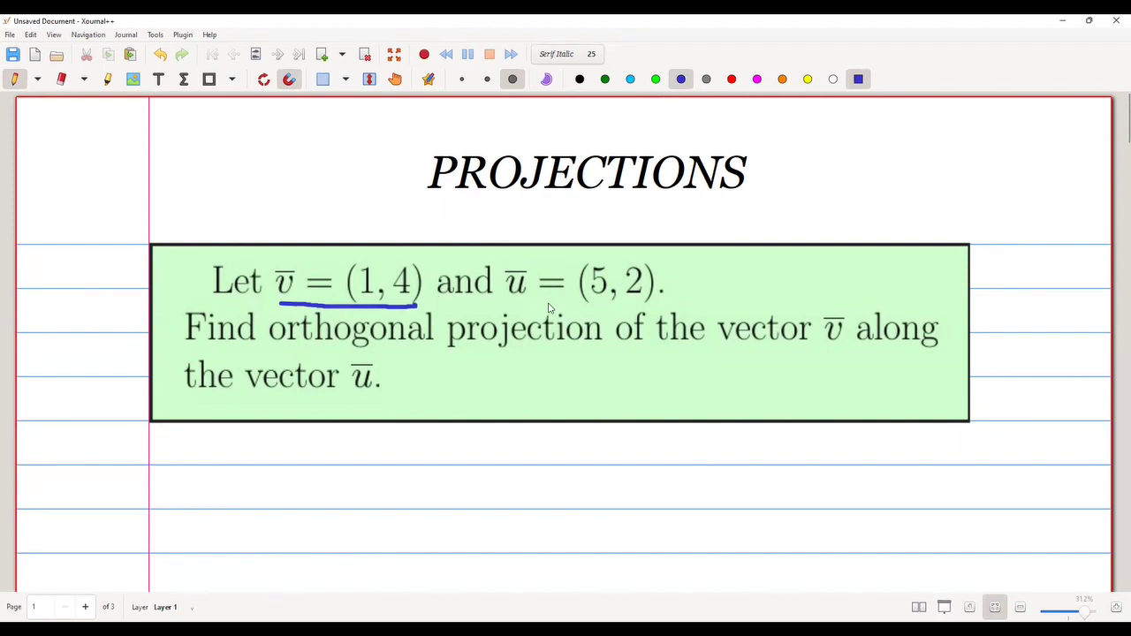
{"action": "left_click_drag", "start_coordinate": [537, 302], "coordinate": [595, 306]}
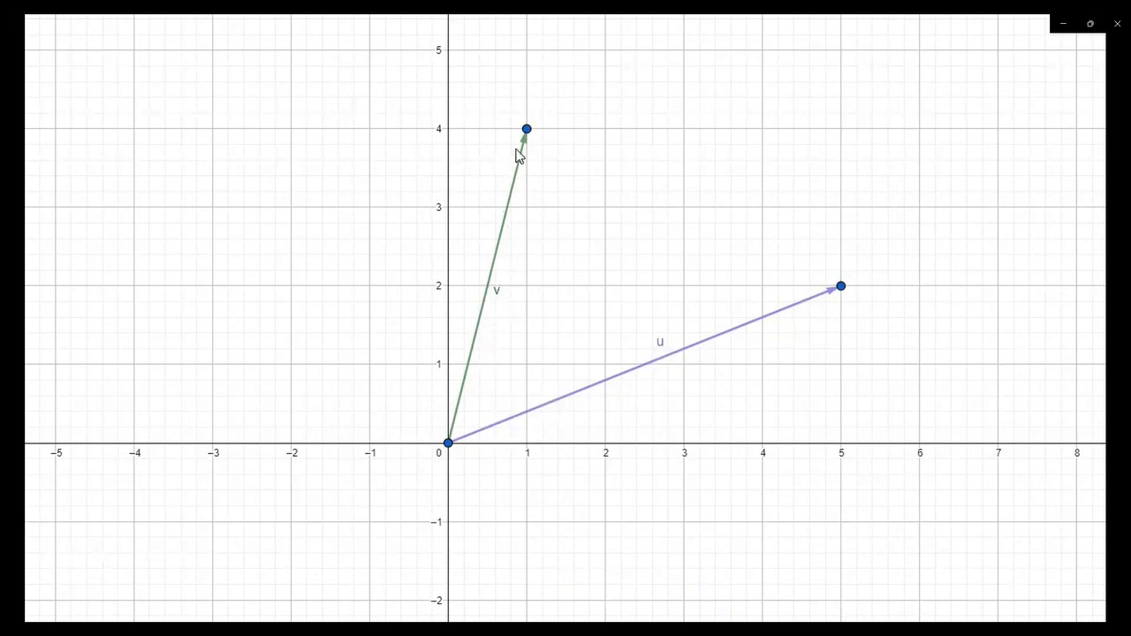
Show GeoGebra's grid with vectors v to (1, 4) and u to (5, 2) from the origin
{"action": "mouse_move", "coordinate": [120, 379]}
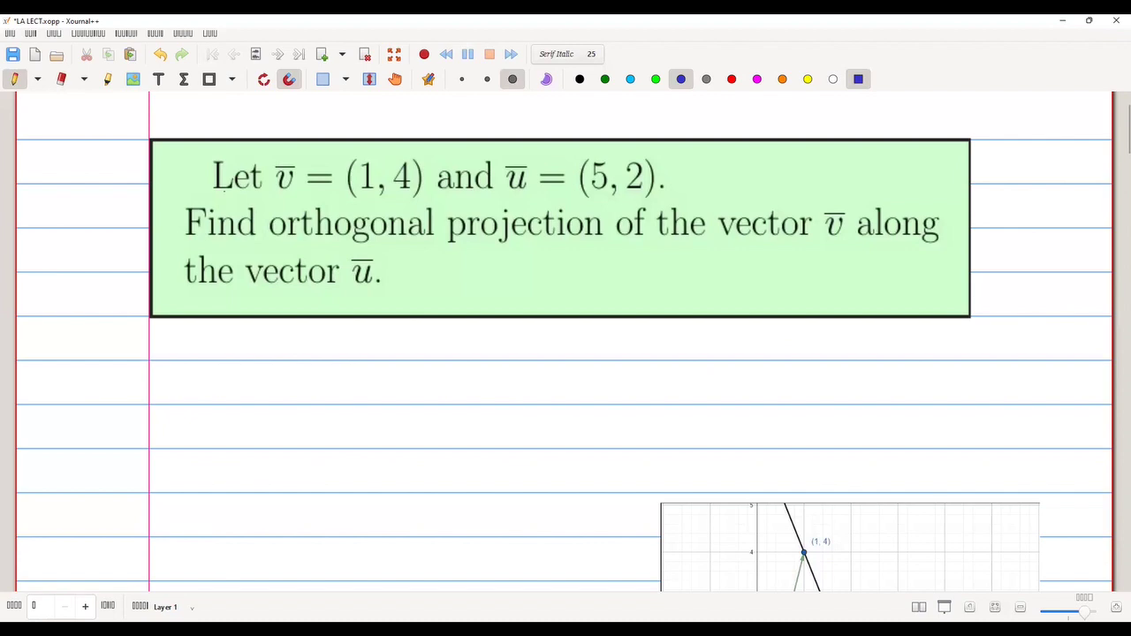
Underline v = and double-underline v̄ and the equals sign after ū in the problem box
{"action": "left_click_drag", "start_coordinate": [287, 200], "coordinate": [323, 202]}
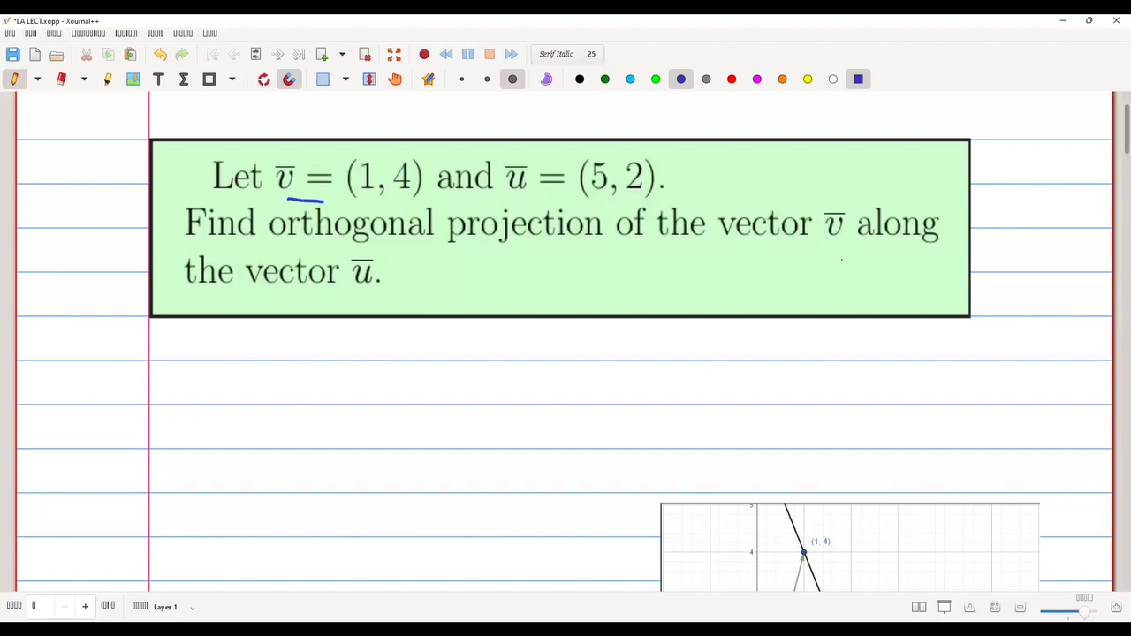
{"action": "left_click_drag", "start_coordinate": [828, 244], "coordinate": [837, 250]}
{"action": "left_click_drag", "start_coordinate": [541, 193], "coordinate": [553, 193]}
{"action": "left_click_drag", "start_coordinate": [540, 199], "coordinate": [554, 199]}
Handwrite "Proj v̄ along ū = Proj_ū v̄" below the problem box
{"action": "mouse_move", "coordinate": [192, 336]}
{"action": "left_mouse_down"}
{"action": "mouse_move", "coordinate": [192, 356]}
{"action": "mouse_move", "coordinate": [195, 347]}
{"action": "left_mouse_up"}
{"action": "mouse_move", "coordinate": [200, 353]}
{"action": "left_mouse_down"}
{"action": "mouse_move", "coordinate": [217, 345]}
{"action": "mouse_move", "coordinate": [214, 365]}
{"action": "mouse_move", "coordinate": [260, 345]}
{"action": "mouse_move", "coordinate": [305, 356]}
{"action": "left_mouse_up"}
{"action": "left_click_drag", "start_coordinate": [312, 339], "coordinate": [315, 355]}
{"action": "mouse_move", "coordinate": [323, 347]}
{"action": "left_mouse_down"}
{"action": "mouse_move", "coordinate": [341, 357]}
{"action": "mouse_move", "coordinate": [335, 371]}
{"action": "left_mouse_up"}
{"action": "left_click_drag", "start_coordinate": [396, 349], "coordinate": [405, 359]}
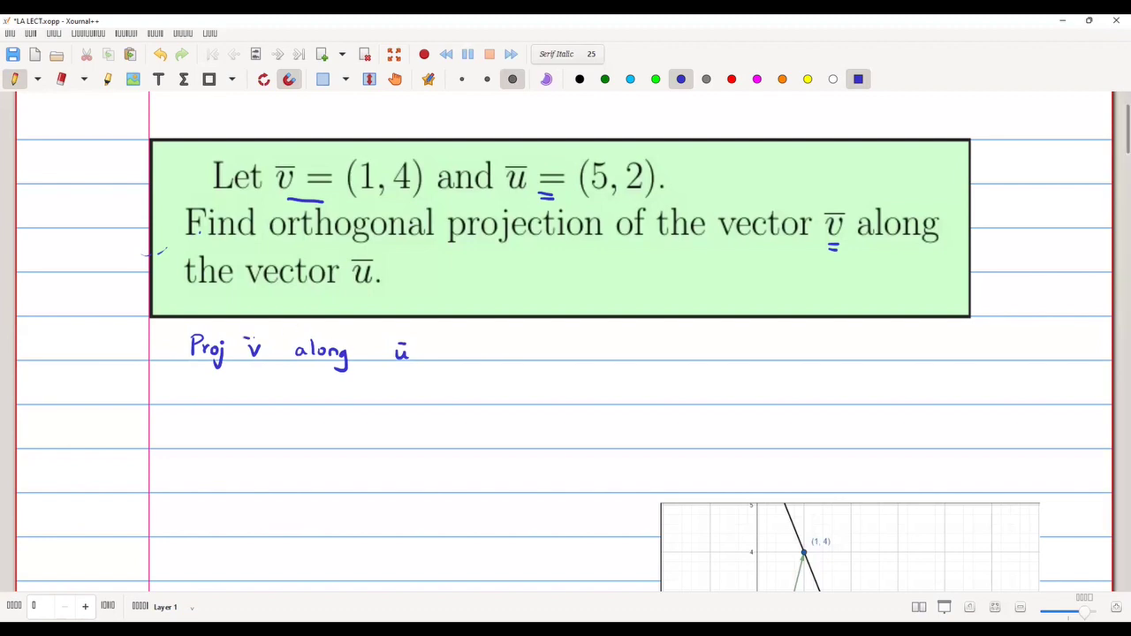
{"action": "left_click_drag", "start_coordinate": [247, 340], "coordinate": [258, 338]}
{"action": "left_click_drag", "start_coordinate": [460, 346], "coordinate": [471, 346]}
{"action": "mouse_move", "coordinate": [461, 352]}
{"action": "left_mouse_down"}
{"action": "mouse_move", "coordinate": [538, 349]}
{"action": "mouse_move", "coordinate": [540, 372]}
{"action": "mouse_move", "coordinate": [591, 344]}
{"action": "mouse_move", "coordinate": [566, 380]}
{"action": "left_mouse_up"}
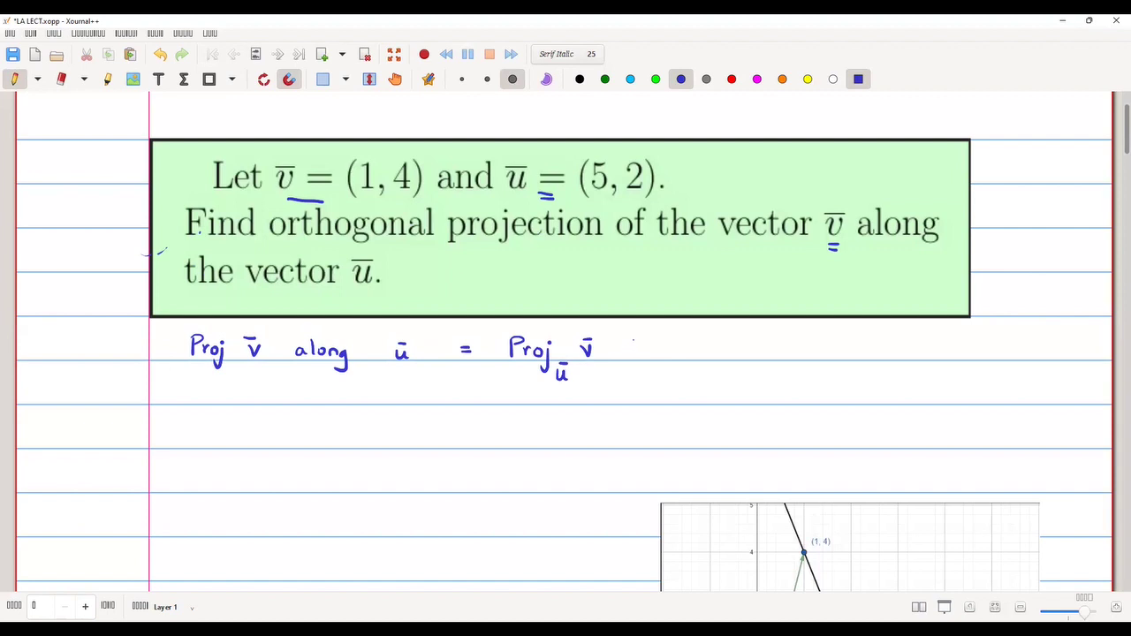
Write = ⟨v̄, ū⟩/‖ū‖² ū after Proj_ū v̄
{"action": "left_click_drag", "start_coordinate": [648, 347], "coordinate": [659, 348]}
{"action": "left_click_drag", "start_coordinate": [648, 353], "coordinate": [660, 353]}
{"action": "mouse_move", "coordinate": [736, 338]}
{"action": "left_mouse_down"}
{"action": "mouse_move", "coordinate": [740, 353]}
{"action": "mouse_move", "coordinate": [769, 333]}
{"action": "mouse_move", "coordinate": [799, 336]}
{"action": "mouse_move", "coordinate": [810, 352]}
{"action": "left_mouse_up"}
{"action": "mouse_move", "coordinate": [735, 359]}
{"action": "left_mouse_down"}
{"action": "mouse_move", "coordinate": [804, 359]}
{"action": "mouse_move", "coordinate": [752, 384]}
{"action": "mouse_move", "coordinate": [801, 381]}
{"action": "left_mouse_up"}
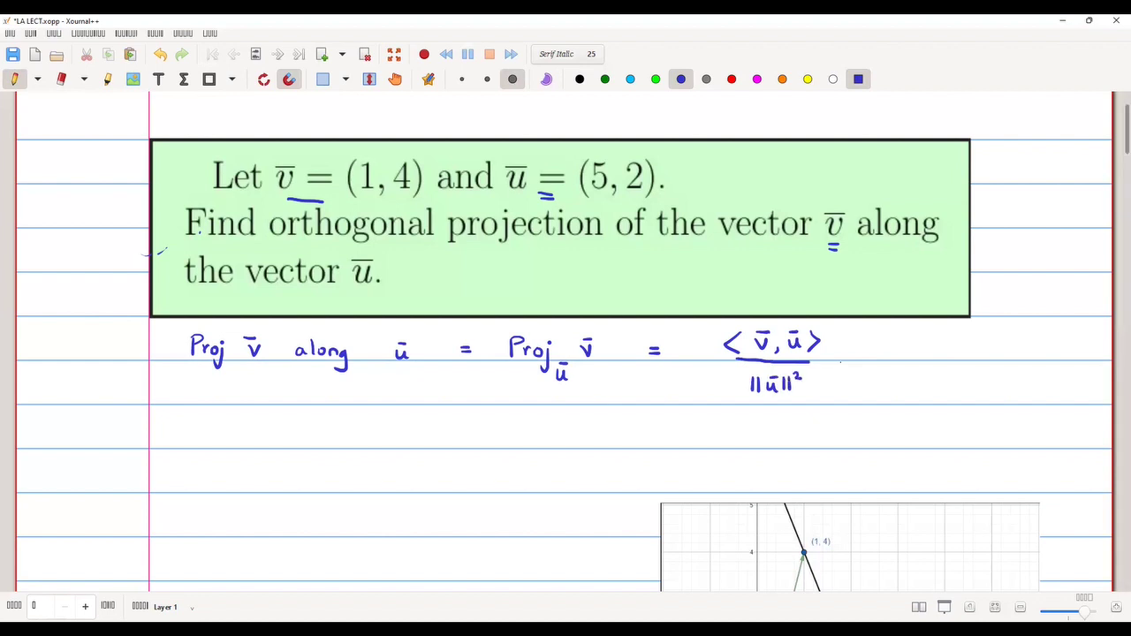
{"action": "left_click_drag", "start_coordinate": [842, 348], "coordinate": [854, 354]}
On the next line, write = ⟨(1,4), (5,2)⟩ as the substituted inner product
{"action": "mouse_move", "coordinate": [527, 419]}
{"action": "left_mouse_down"}
{"action": "mouse_move", "coordinate": [551, 445]}
{"action": "mouse_move", "coordinate": [564, 426]}
{"action": "mouse_move", "coordinate": [577, 440]}
{"action": "mouse_move", "coordinate": [624, 442]}
{"action": "mouse_move", "coordinate": [638, 427]}
{"action": "mouse_move", "coordinate": [668, 440]}
{"action": "left_mouse_up"}
{"action": "left_click_drag", "start_coordinate": [678, 428], "coordinate": [687, 439]}
{"action": "left_click_drag", "start_coordinate": [689, 428], "coordinate": [699, 440]}
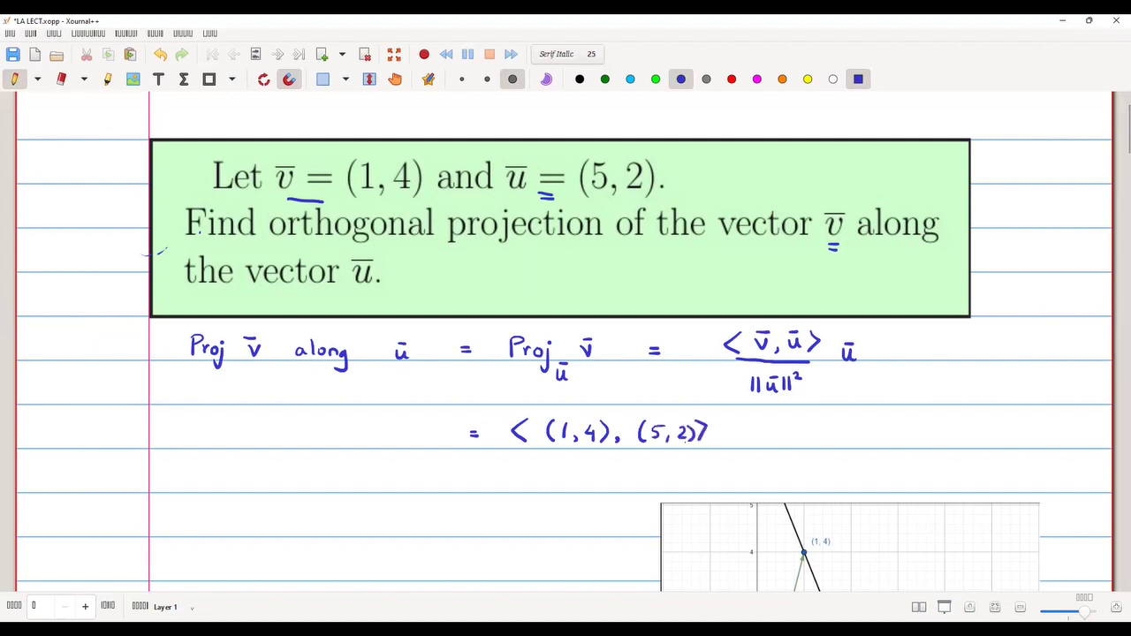
Draw the fraction bar, mark u's value in the problem, and write (√(5²+2²))² as the denominator
{"action": "left_click_drag", "start_coordinate": [544, 450], "coordinate": [691, 456]}
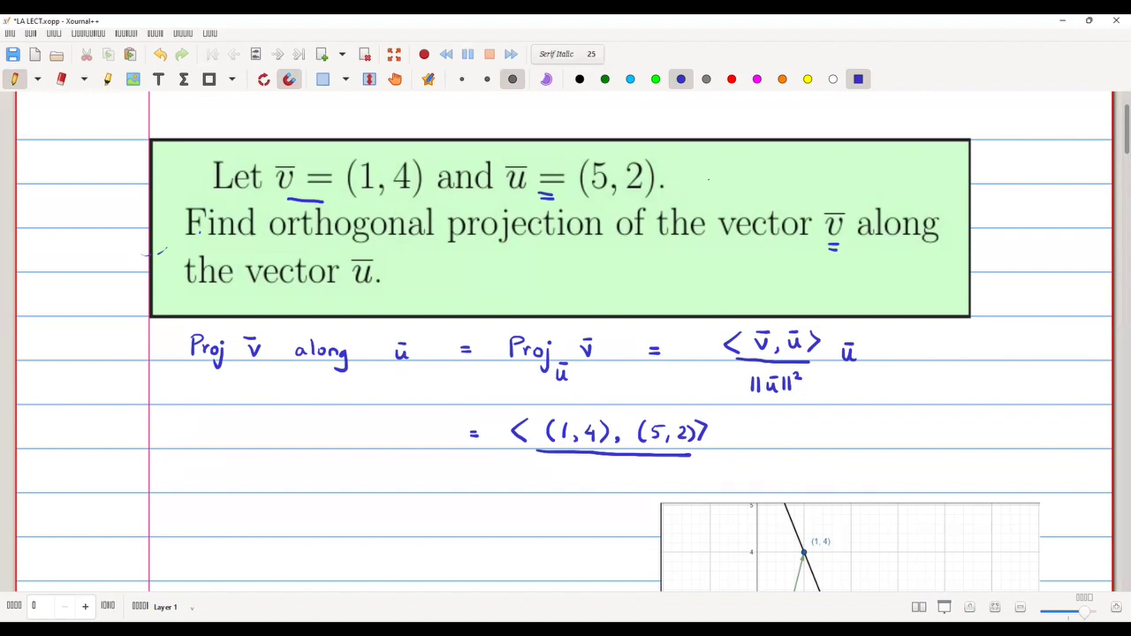
{"action": "left_click_drag", "start_coordinate": [666, 163], "coordinate": [717, 151]}
{"action": "left_click_drag", "start_coordinate": [554, 477], "coordinate": [570, 469]}
{"action": "left_click_drag", "start_coordinate": [538, 469], "coordinate": [534, 494]}
{"action": "mouse_move", "coordinate": [663, 467]}
{"action": "left_mouse_down"}
{"action": "mouse_move", "coordinate": [666, 494]}
{"action": "mouse_move", "coordinate": [683, 471]}
{"action": "left_mouse_up"}
{"action": "mouse_move", "coordinate": [572, 466]}
{"action": "left_mouse_down"}
{"action": "mouse_move", "coordinate": [635, 460]}
{"action": "mouse_move", "coordinate": [584, 464]}
{"action": "mouse_move", "coordinate": [583, 478]}
{"action": "mouse_move", "coordinate": [599, 462]}
{"action": "mouse_move", "coordinate": [633, 480]}
{"action": "left_mouse_up"}
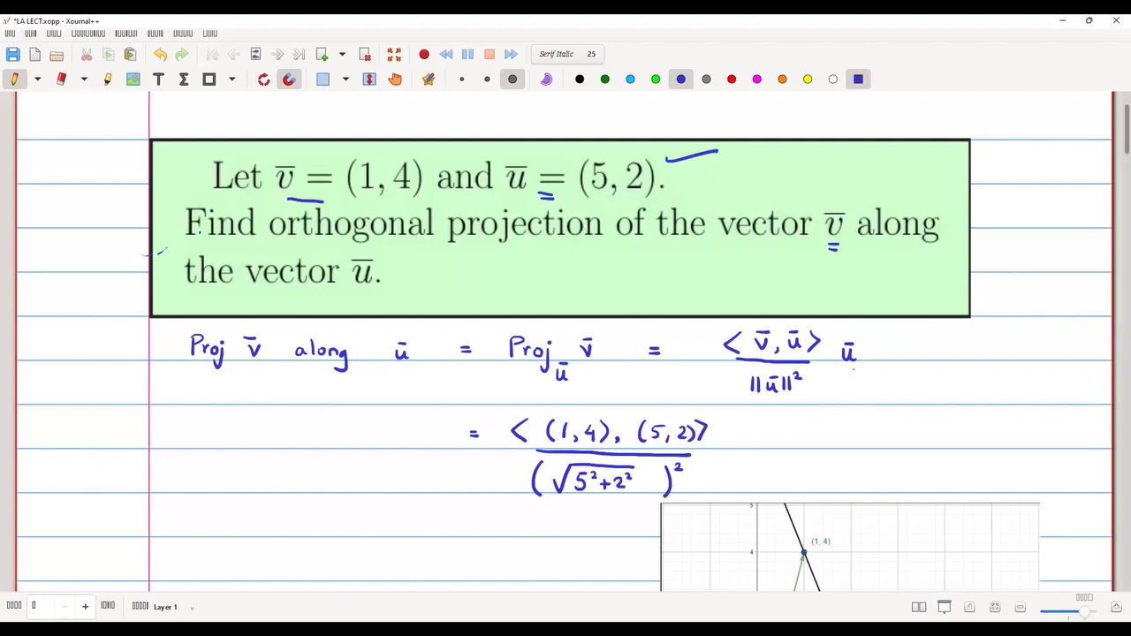
Double-underline ū in the formula and write (5, 2) after the substituted fraction
{"action": "left_click_drag", "start_coordinate": [844, 370], "coordinate": [856, 370]}
{"action": "left_click_drag", "start_coordinate": [844, 375], "coordinate": [862, 375]}
{"action": "mouse_move", "coordinate": [745, 435]}
{"action": "left_mouse_down"}
{"action": "mouse_move", "coordinate": [742, 456]}
{"action": "mouse_move", "coordinate": [795, 449]}
{"action": "left_mouse_up"}
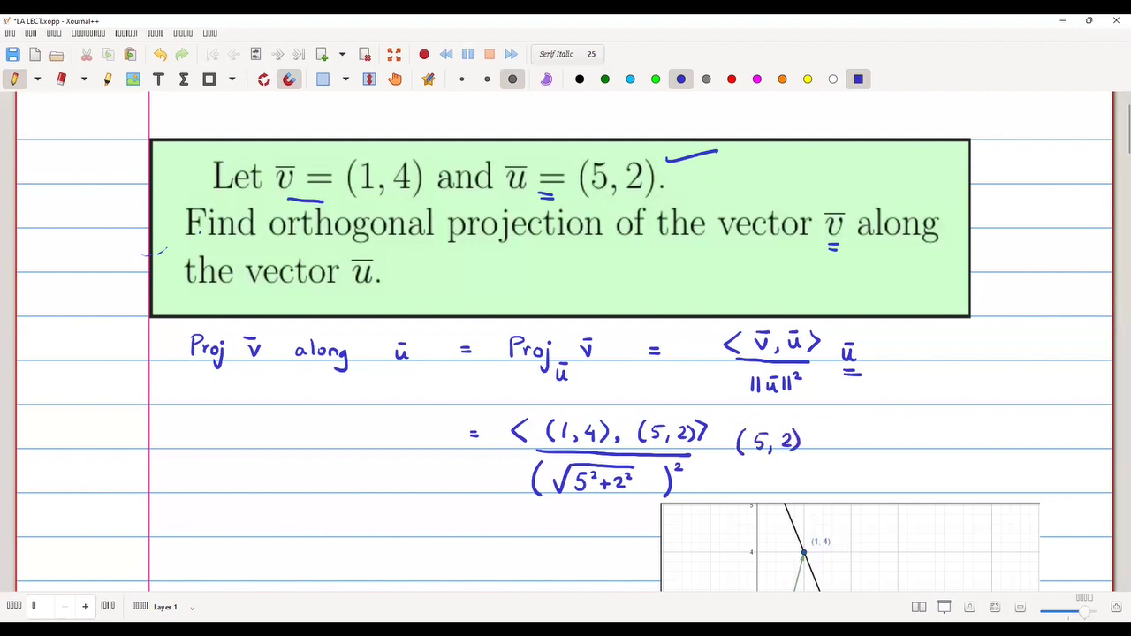
{"action": "scroll", "coordinate": [344, 572], "scroll_direction": "down", "scroll_amount": 3}
Pair components with arcs and write = (5+8)/(√29)² (5, 2)
{"action": "scroll", "coordinate": [335, 557], "scroll_direction": "down", "scroll_amount": 1}
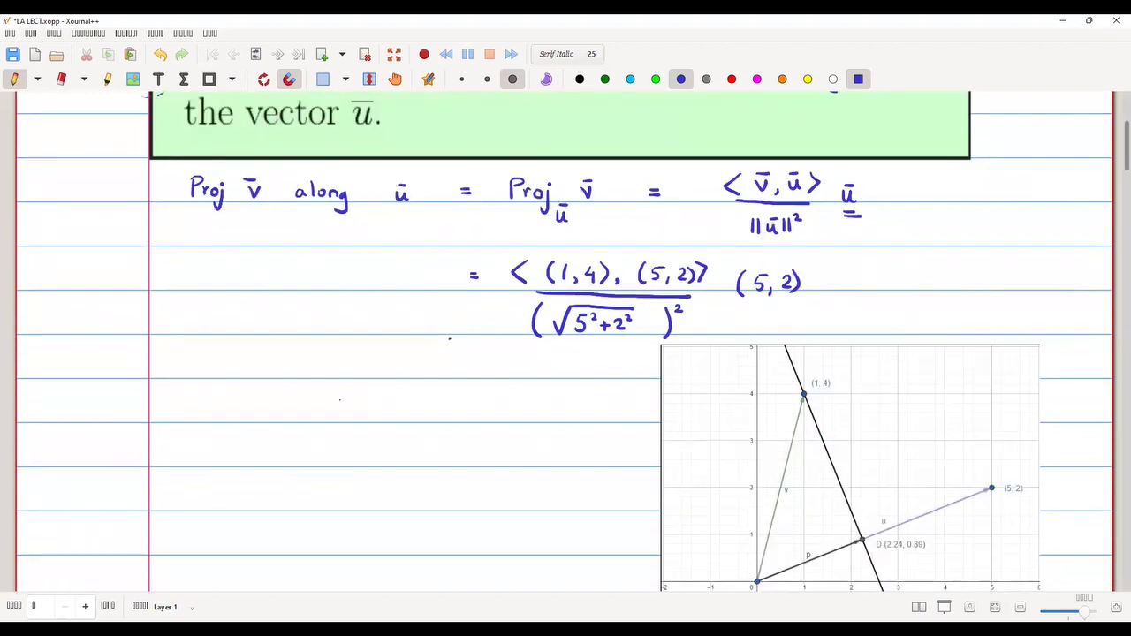
{"action": "left_click_drag", "start_coordinate": [335, 403], "coordinate": [345, 409]}
{"action": "mouse_move", "coordinate": [564, 258]}
{"action": "left_mouse_down"}
{"action": "mouse_move", "coordinate": [592, 245]}
{"action": "mouse_move", "coordinate": [654, 259]}
{"action": "left_mouse_up"}
{"action": "left_click_drag", "start_coordinate": [399, 390], "coordinate": [397, 404]}
{"action": "mouse_move", "coordinate": [400, 389]}
{"action": "left_mouse_down"}
{"action": "mouse_move", "coordinate": [415, 388]}
{"action": "mouse_move", "coordinate": [422, 405]}
{"action": "mouse_move", "coordinate": [431, 397]}
{"action": "left_mouse_up"}
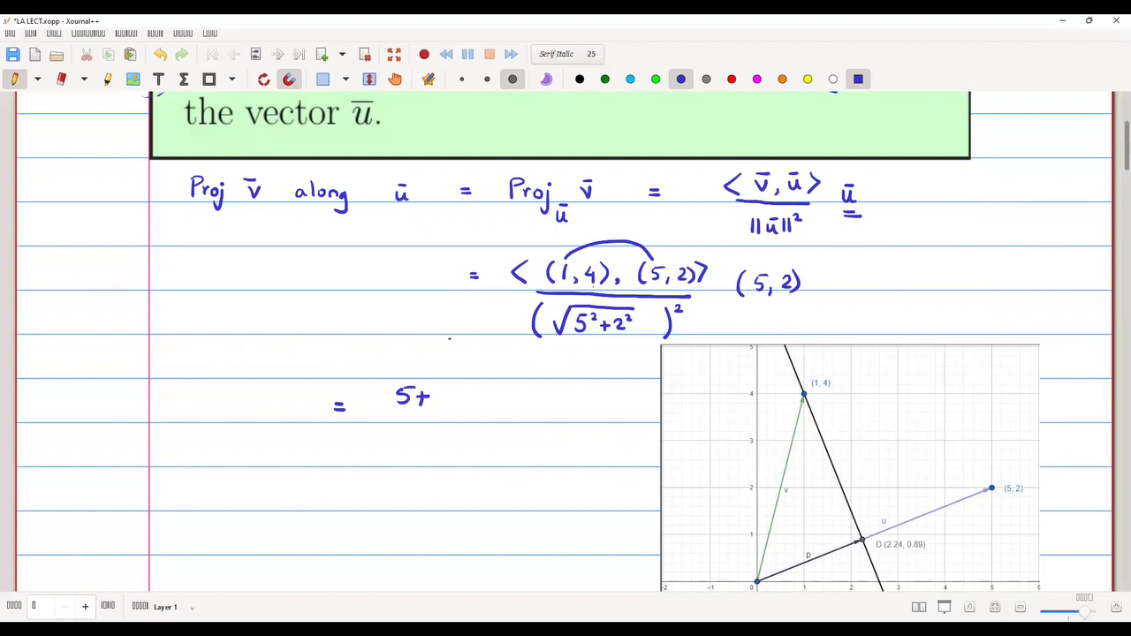
{"action": "mouse_move", "coordinate": [585, 258]}
{"action": "left_mouse_down"}
{"action": "mouse_move", "coordinate": [647, 241]}
{"action": "mouse_move", "coordinate": [691, 264]}
{"action": "left_mouse_up"}
{"action": "mouse_move", "coordinate": [450, 389]}
{"action": "left_mouse_down"}
{"action": "mouse_move", "coordinate": [440, 404]}
{"action": "mouse_move", "coordinate": [450, 389]}
{"action": "left_mouse_up"}
{"action": "left_click_drag", "start_coordinate": [398, 424], "coordinate": [453, 426]}
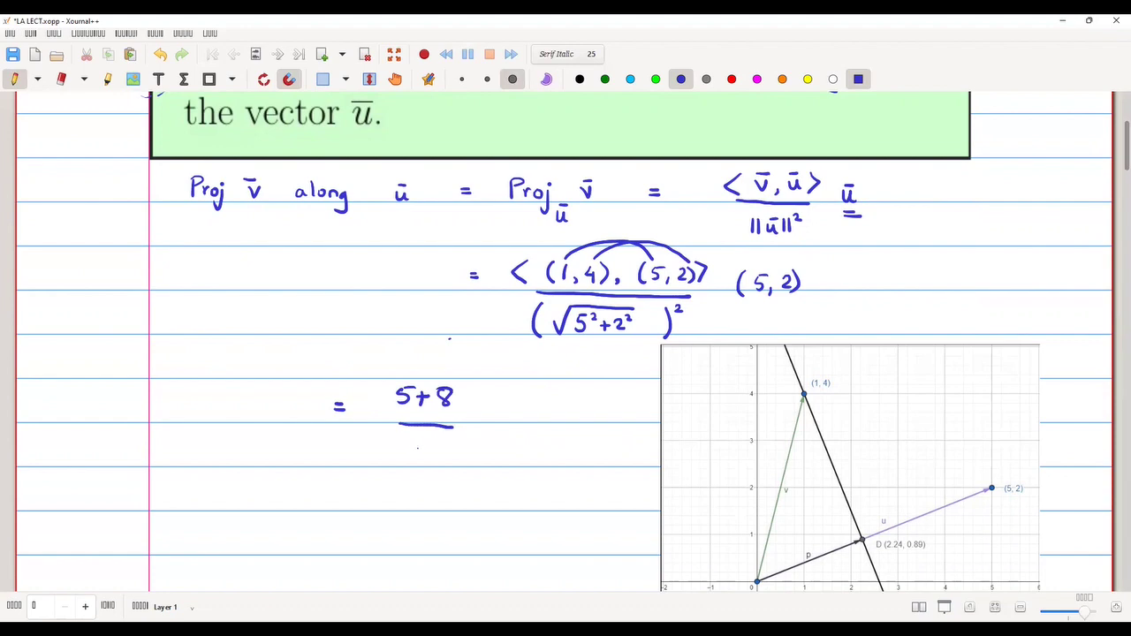
{"action": "mouse_move", "coordinate": [406, 449]}
{"action": "left_mouse_down"}
{"action": "mouse_move", "coordinate": [425, 439]}
{"action": "mouse_move", "coordinate": [430, 461]}
{"action": "mouse_move", "coordinate": [397, 465]}
{"action": "mouse_move", "coordinate": [446, 451]}
{"action": "mouse_move", "coordinate": [438, 466]}
{"action": "mouse_move", "coordinate": [486, 429]}
{"action": "left_mouse_up"}
{"action": "mouse_move", "coordinate": [512, 413]}
{"action": "left_mouse_down"}
{"action": "mouse_move", "coordinate": [501, 426]}
{"action": "mouse_move", "coordinate": [519, 432]}
{"action": "left_mouse_up"}
{"action": "left_click_drag", "start_coordinate": [535, 412], "coordinate": [545, 423]}
{"action": "left_click_drag", "start_coordinate": [545, 406], "coordinate": [547, 431]}
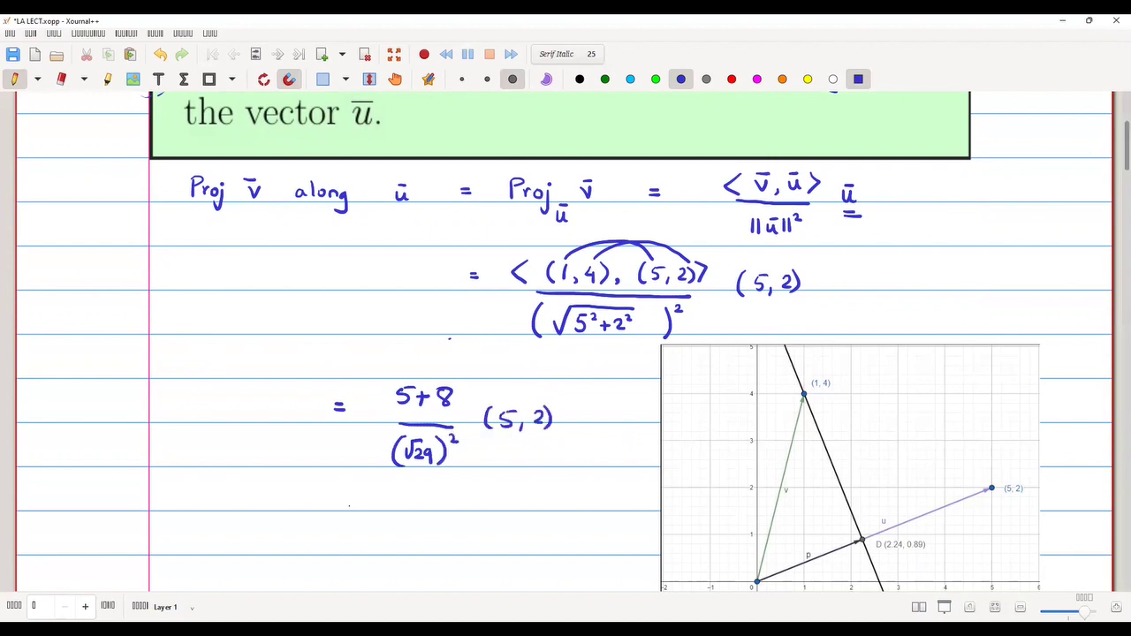
On the next line, write = 13/29 (5, 2)
{"action": "left_click_drag", "start_coordinate": [350, 505], "coordinate": [358, 506]}
{"action": "left_click_drag", "start_coordinate": [348, 512], "coordinate": [360, 513]}
{"action": "mouse_move", "coordinate": [444, 495]}
{"action": "left_mouse_down"}
{"action": "mouse_move", "coordinate": [455, 517]}
{"action": "mouse_move", "coordinate": [440, 536]}
{"action": "mouse_move", "coordinate": [451, 540]}
{"action": "left_mouse_up"}
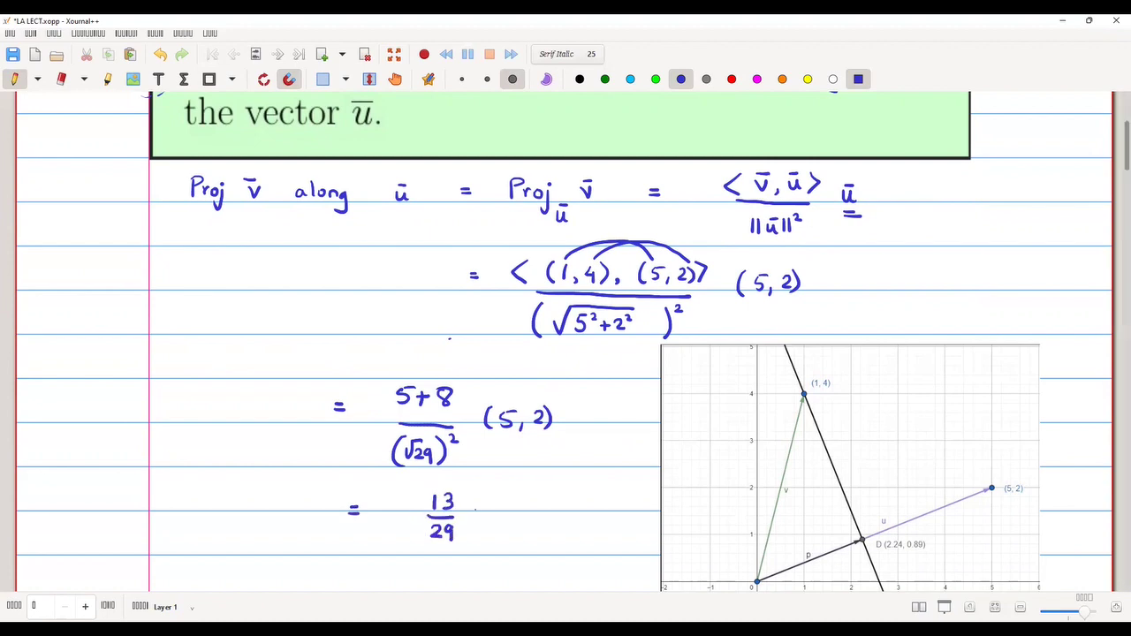
{"action": "mouse_move", "coordinate": [480, 501]}
{"action": "left_mouse_down"}
{"action": "mouse_move", "coordinate": [475, 522]}
{"action": "mouse_move", "coordinate": [528, 525]}
{"action": "left_mouse_up"}
Write the result vector = (65/29, 26/29) on a new line
{"action": "scroll", "coordinate": [494, 468], "scroll_direction": "down", "scroll_amount": 3}
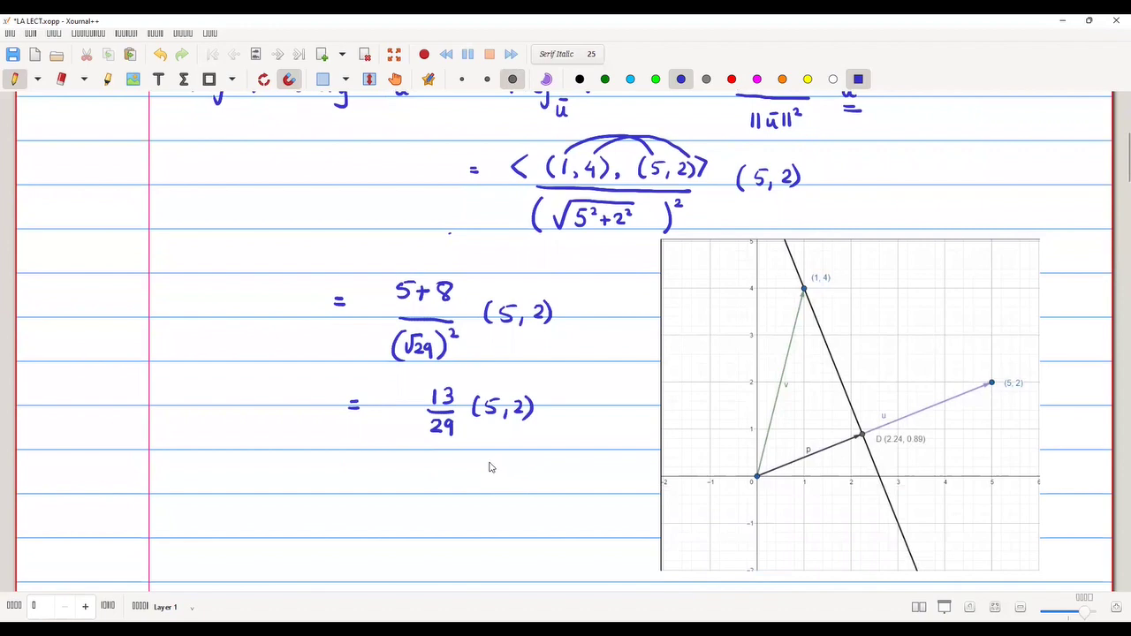
{"action": "left_click_drag", "start_coordinate": [364, 487], "coordinate": [376, 486]}
{"action": "mouse_move", "coordinate": [365, 493]}
{"action": "left_mouse_down"}
{"action": "mouse_move", "coordinate": [396, 496]}
{"action": "mouse_move", "coordinate": [409, 523]}
{"action": "left_mouse_up"}
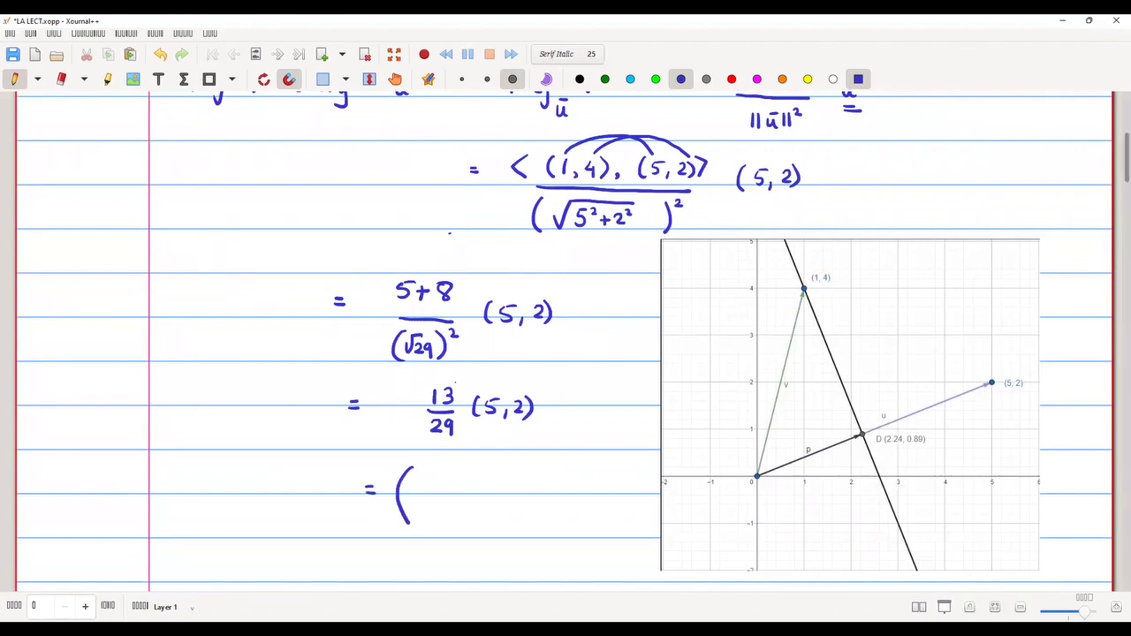
{"action": "mouse_move", "coordinate": [442, 475]}
{"action": "left_mouse_down"}
{"action": "mouse_move", "coordinate": [433, 485]}
{"action": "mouse_move", "coordinate": [447, 489]}
{"action": "left_mouse_up"}
{"action": "mouse_move", "coordinate": [454, 471]}
{"action": "left_mouse_down"}
{"action": "mouse_move", "coordinate": [466, 470]}
{"action": "mouse_move", "coordinate": [454, 527]}
{"action": "left_mouse_up"}
{"action": "left_click_drag", "start_coordinate": [481, 497], "coordinate": [480, 504]}
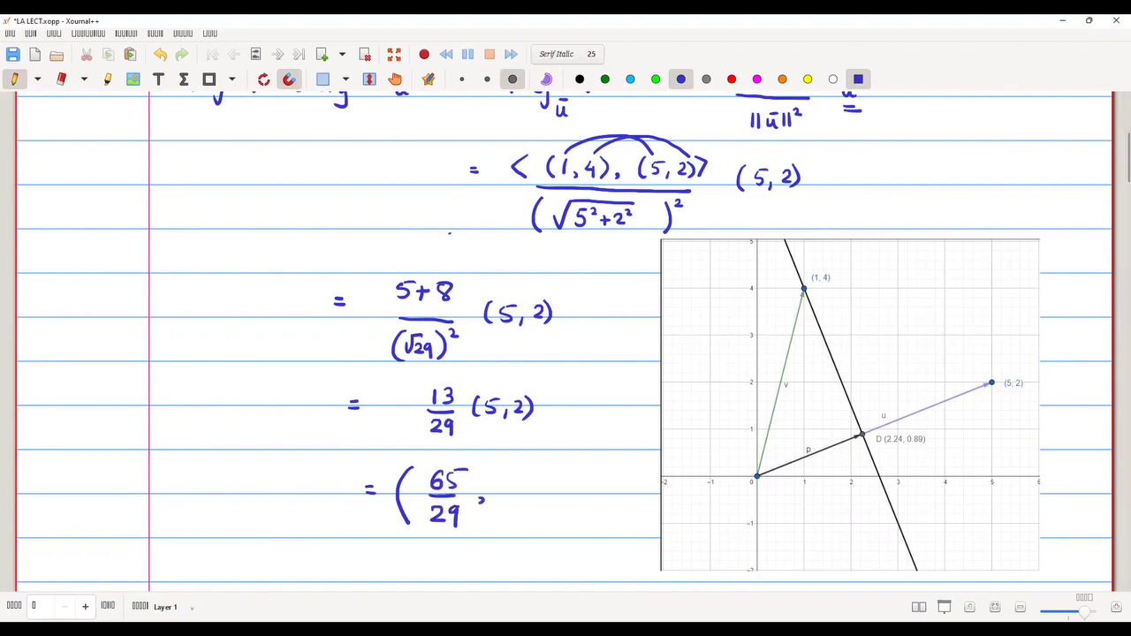
{"action": "left_click_drag", "start_coordinate": [518, 471], "coordinate": [540, 490]}
{"action": "left_click_drag", "start_coordinate": [517, 495], "coordinate": [546, 496]}
{"action": "left_click_drag", "start_coordinate": [524, 502], "coordinate": [546, 526]}
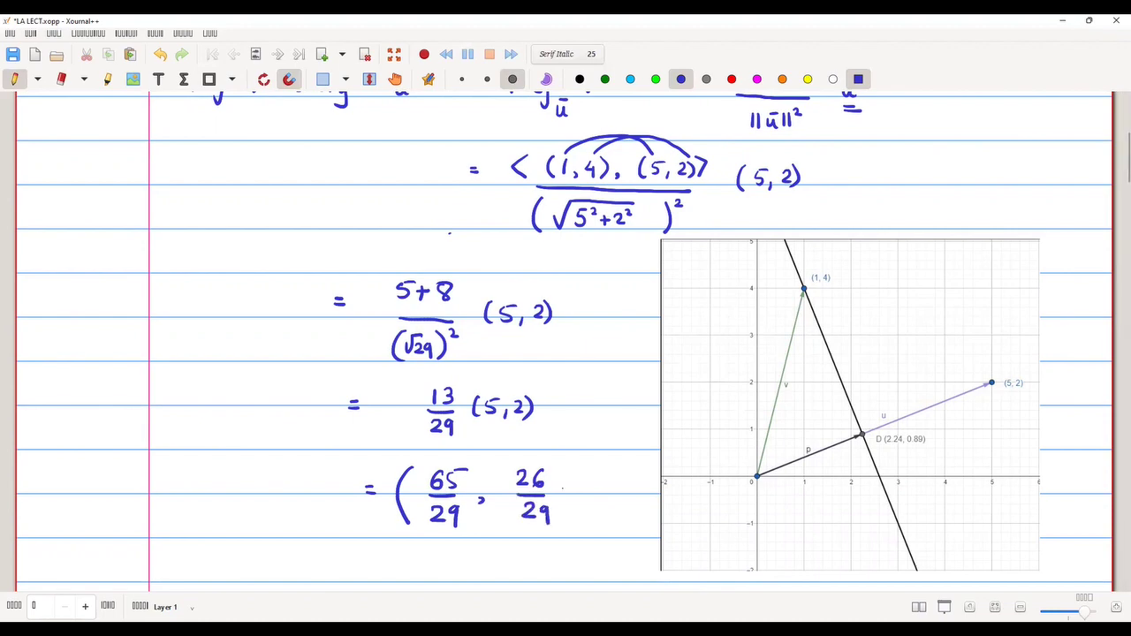
{"action": "left_click_drag", "start_coordinate": [561, 470], "coordinate": [565, 520]}
Add the decimal form = (2.24, 0.89) on the last line
{"action": "left_click_drag", "start_coordinate": [366, 572], "coordinate": [486, 574]}
{"action": "left_click", "coordinate": [460, 574]}
{"action": "mouse_move", "coordinate": [495, 558]}
{"action": "left_mouse_down"}
{"action": "mouse_move", "coordinate": [506, 580]}
{"action": "mouse_move", "coordinate": [541, 557]}
{"action": "mouse_move", "coordinate": [576, 556]}
{"action": "mouse_move", "coordinate": [594, 575]}
{"action": "left_mouse_up"}
{"action": "left_click", "coordinate": [554, 568]}
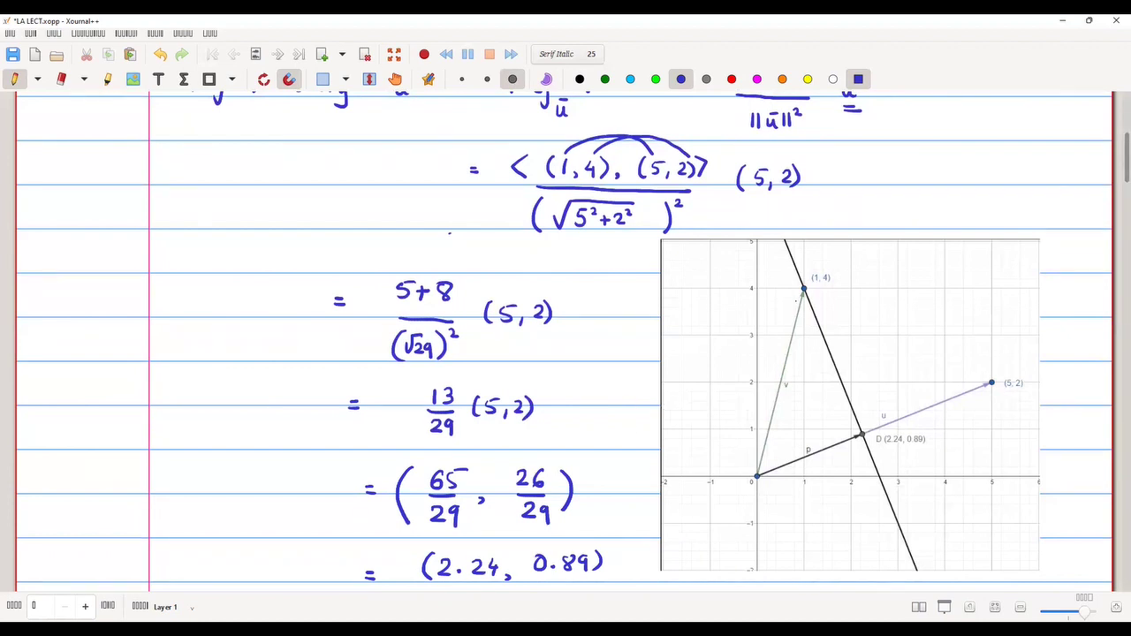
Mark v's tip on the graph, trace u dotted, and label it u
{"action": "left_click_drag", "start_coordinate": [798, 304], "coordinate": [806, 304]}
{"action": "mouse_move", "coordinate": [914, 414]}
{"action": "left_mouse_down"}
{"action": "mouse_move", "coordinate": [986, 391]}
{"action": "mouse_move", "coordinate": [1012, 367]}
{"action": "left_mouse_up"}
{"action": "left_click", "coordinate": [1020, 358]}
{"action": "left_click", "coordinate": [1020, 366]}
Label v on the graph, underline D (2.24, 0.89), and write '= Proj v' beside it
{"action": "left_click_drag", "start_coordinate": [813, 255], "coordinate": [823, 256]}
{"action": "mouse_move", "coordinate": [828, 254]}
{"action": "left_mouse_down"}
{"action": "mouse_move", "coordinate": [818, 331]}
{"action": "mouse_move", "coordinate": [829, 333]}
{"action": "mouse_move", "coordinate": [861, 430]}
{"action": "left_mouse_up"}
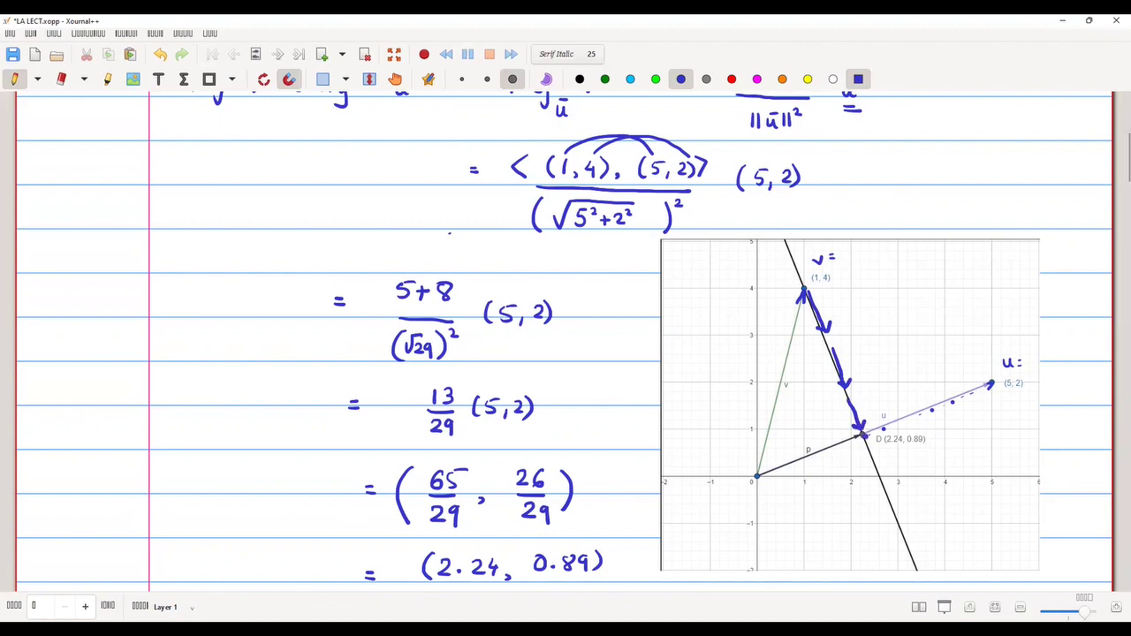
{"action": "left_click_drag", "start_coordinate": [876, 449], "coordinate": [926, 450]}
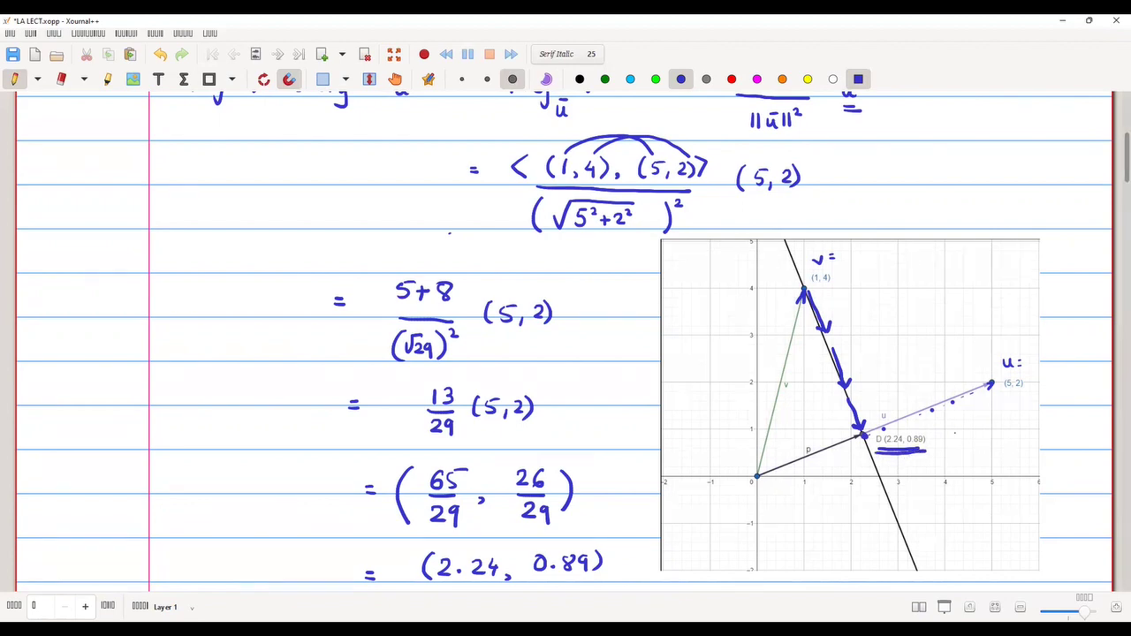
{"action": "left_click_drag", "start_coordinate": [930, 439], "coordinate": [939, 438]}
{"action": "left_click_drag", "start_coordinate": [930, 443], "coordinate": [966, 443]}
{"action": "mouse_move", "coordinate": [974, 435]}
{"action": "left_mouse_down"}
{"action": "mouse_move", "coordinate": [968, 451]}
{"action": "mouse_move", "coordinate": [1003, 425]}
{"action": "mouse_move", "coordinate": [992, 458]}
{"action": "left_mouse_up"}
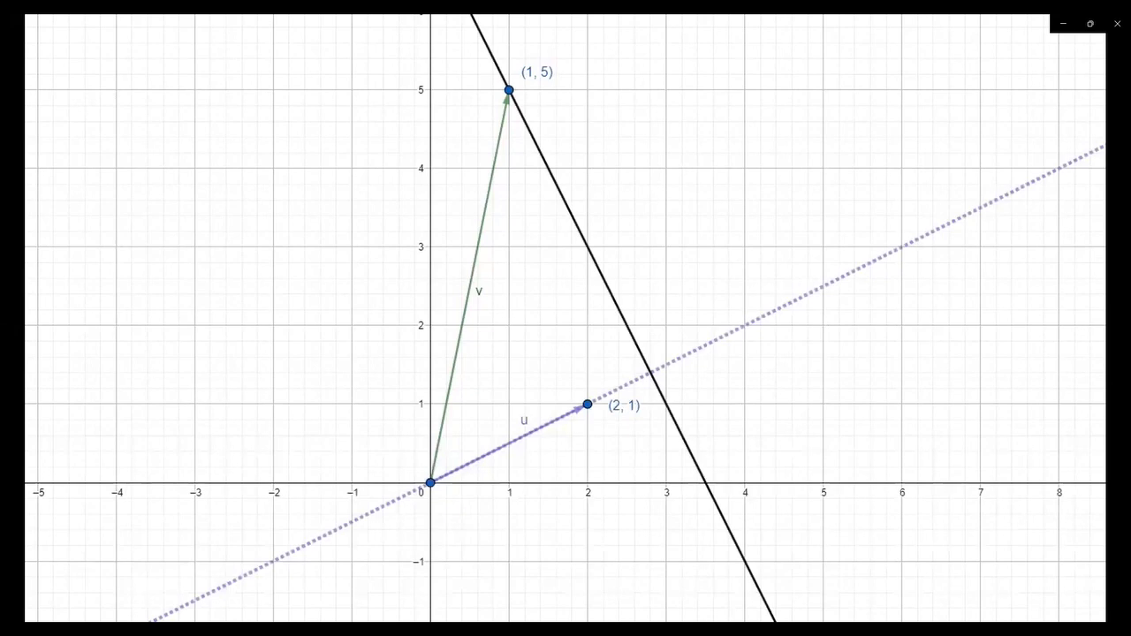
Intersect the perpendicular with u's line to create D (2.8, 1.4) and draw projection p
{"action": "left_click", "coordinate": [650, 372]}
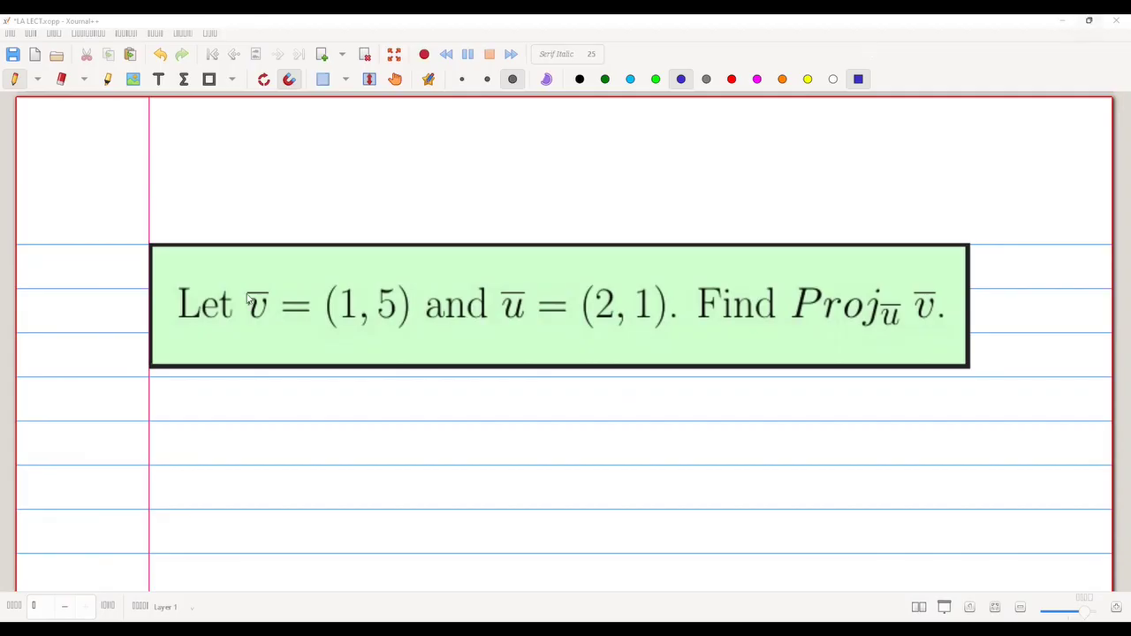
Handwrite Proj_ū v̄ = ⟨v̄, ū⟩/‖ū‖² ū below the v = (1, 5), u = (2, 1) problem
{"action": "mouse_move", "coordinate": [257, 417]}
{"action": "left_mouse_down"}
{"action": "mouse_move", "coordinate": [286, 430]}
{"action": "mouse_move", "coordinate": [301, 407]}
{"action": "mouse_move", "coordinate": [336, 412]}
{"action": "mouse_move", "coordinate": [338, 395]}
{"action": "mouse_move", "coordinate": [320, 435]}
{"action": "left_mouse_up"}
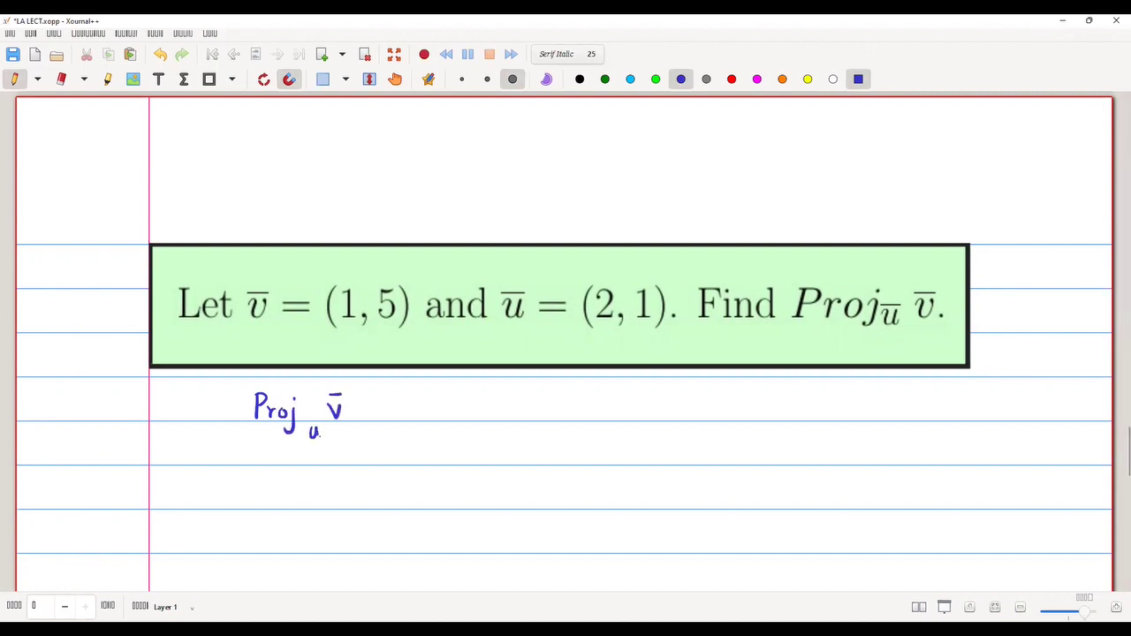
{"action": "left_click_drag", "start_coordinate": [387, 412], "coordinate": [401, 413]}
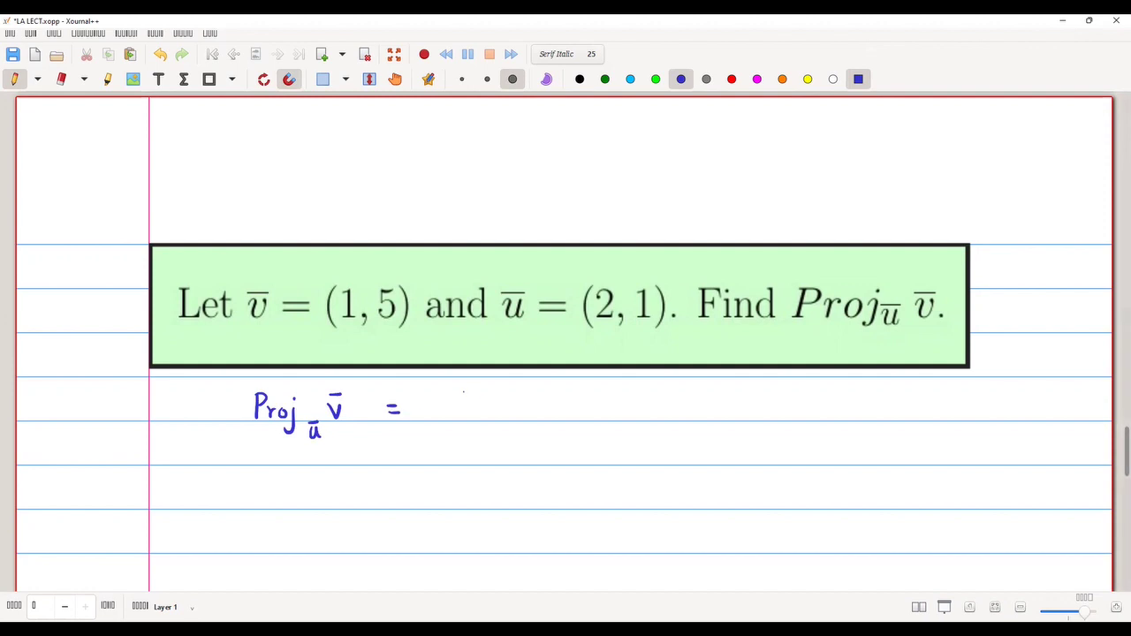
{"action": "mouse_move", "coordinate": [470, 389]}
{"action": "left_mouse_down"}
{"action": "mouse_move", "coordinate": [456, 400]}
{"action": "mouse_move", "coordinate": [473, 413]}
{"action": "mouse_move", "coordinate": [494, 395]}
{"action": "left_mouse_up"}
{"action": "mouse_move", "coordinate": [483, 392]}
{"action": "left_mouse_down"}
{"action": "mouse_move", "coordinate": [495, 391]}
{"action": "mouse_move", "coordinate": [500, 416]}
{"action": "mouse_move", "coordinate": [525, 411]}
{"action": "left_mouse_up"}
{"action": "mouse_move", "coordinate": [514, 396]}
{"action": "left_mouse_down"}
{"action": "mouse_move", "coordinate": [533, 413]}
{"action": "mouse_move", "coordinate": [502, 423]}
{"action": "mouse_move", "coordinate": [529, 423]}
{"action": "mouse_move", "coordinate": [484, 462]}
{"action": "mouse_move", "coordinate": [493, 464]}
{"action": "left_mouse_up"}
{"action": "left_click_drag", "start_coordinate": [500, 454], "coordinate": [510, 464]}
{"action": "mouse_move", "coordinate": [500, 447]}
{"action": "left_mouse_down"}
{"action": "mouse_move", "coordinate": [524, 464]}
{"action": "mouse_move", "coordinate": [539, 444]}
{"action": "left_mouse_up"}
{"action": "left_click_drag", "start_coordinate": [578, 406], "coordinate": [588, 420]}
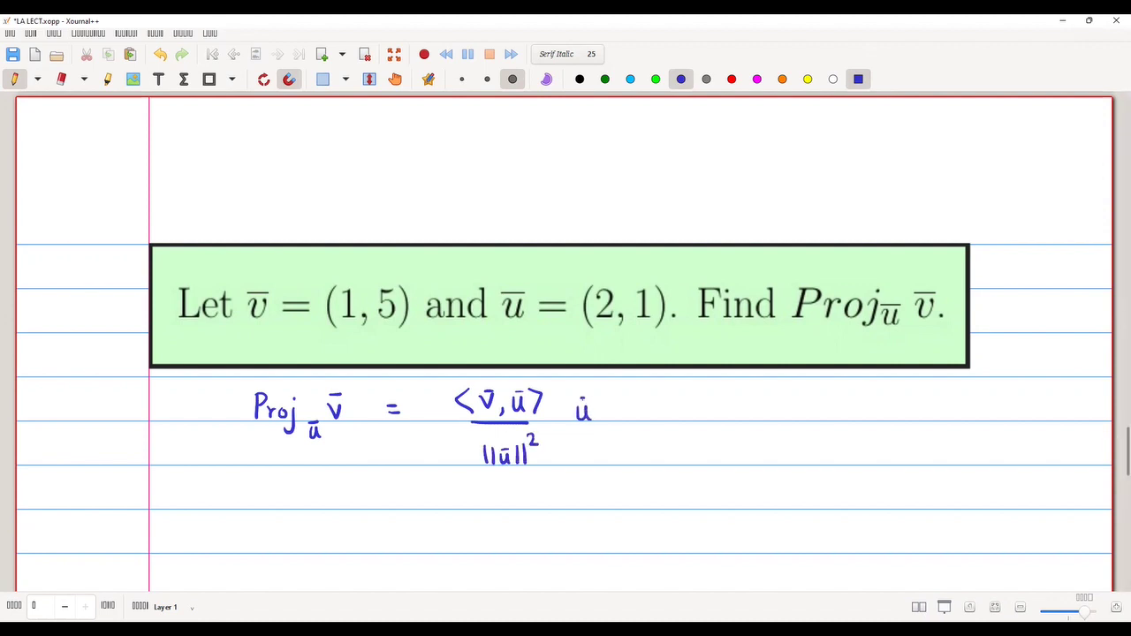
Write '= <(1,5),(2,1)>' over a fraction bar and underline u=(2,1) in the problem
{"action": "scroll", "coordinate": [543, 435], "scroll_direction": "down", "scroll_amount": 2}
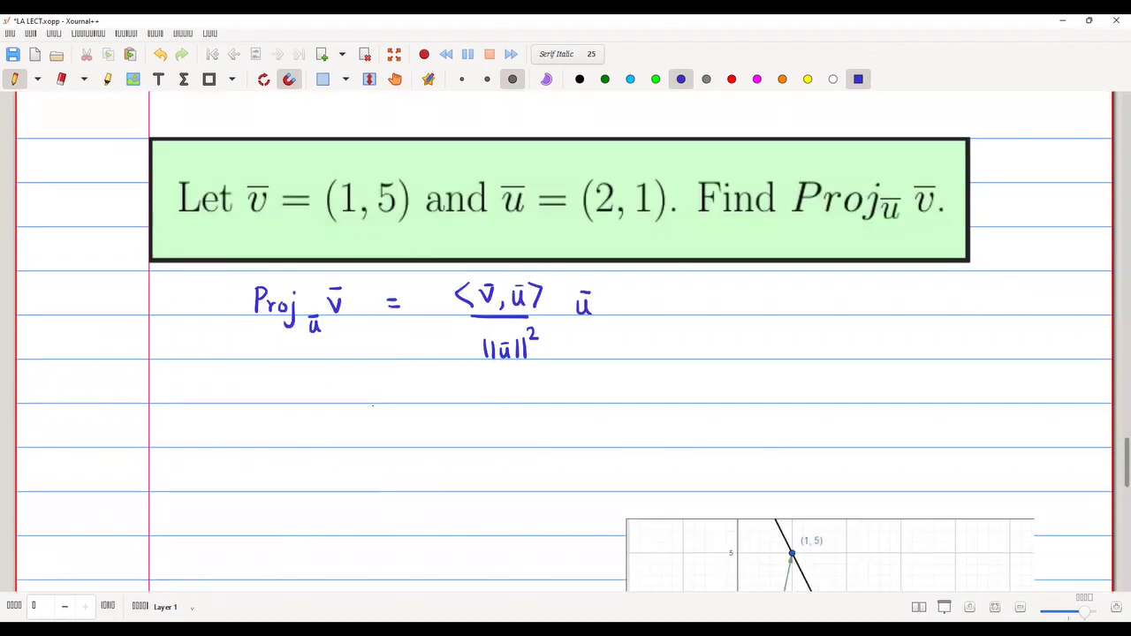
{"action": "left_click_drag", "start_coordinate": [371, 397], "coordinate": [386, 405]}
{"action": "mouse_move", "coordinate": [445, 374]}
{"action": "left_mouse_down"}
{"action": "mouse_move", "coordinate": [446, 405]}
{"action": "mouse_move", "coordinate": [473, 403]}
{"action": "left_mouse_up"}
{"action": "left_click_drag", "start_coordinate": [491, 381], "coordinate": [490, 401]}
{"action": "left_click_drag", "start_coordinate": [502, 395], "coordinate": [501, 403]}
{"action": "mouse_move", "coordinate": [520, 383]}
{"action": "left_mouse_down"}
{"action": "mouse_move", "coordinate": [510, 384]}
{"action": "mouse_move", "coordinate": [527, 405]}
{"action": "mouse_move", "coordinate": [592, 394]}
{"action": "left_mouse_up"}
{"action": "left_click_drag", "start_coordinate": [597, 390], "coordinate": [628, 402]}
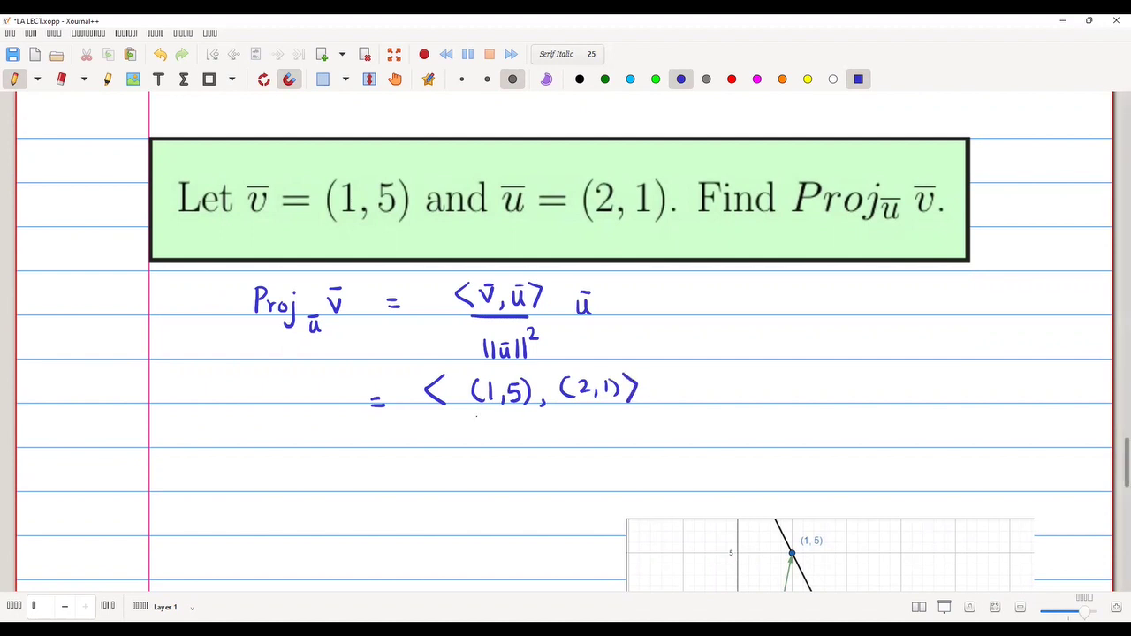
{"action": "left_click_drag", "start_coordinate": [476, 415], "coordinate": [611, 415]}
{"action": "left_click_drag", "start_coordinate": [586, 234], "coordinate": [673, 234]}
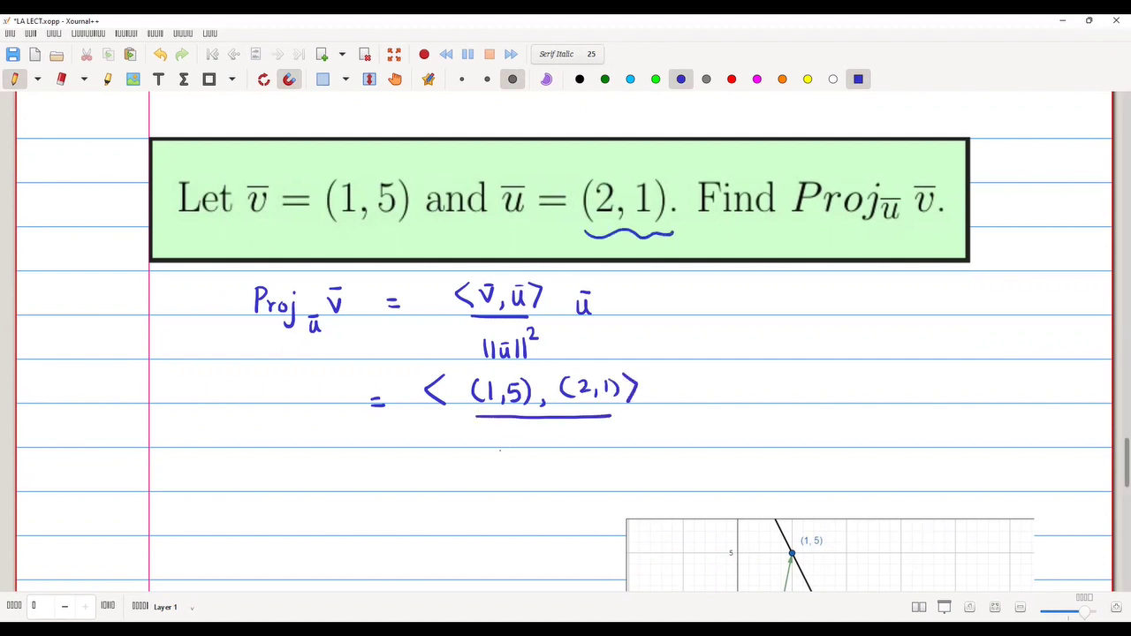
Write the denominator (√(2²+1²))² and multiply the fraction by (2,1)
{"action": "mouse_move", "coordinate": [491, 450]}
{"action": "left_mouse_down"}
{"action": "mouse_move", "coordinate": [497, 461]}
{"action": "mouse_move", "coordinate": [521, 436]}
{"action": "mouse_move", "coordinate": [583, 435]}
{"action": "mouse_move", "coordinate": [520, 461]}
{"action": "mouse_move", "coordinate": [533, 453]}
{"action": "left_mouse_up"}
{"action": "mouse_move", "coordinate": [541, 451]}
{"action": "left_mouse_down"}
{"action": "mouse_move", "coordinate": [540, 464]}
{"action": "mouse_move", "coordinate": [568, 452]}
{"action": "left_mouse_up"}
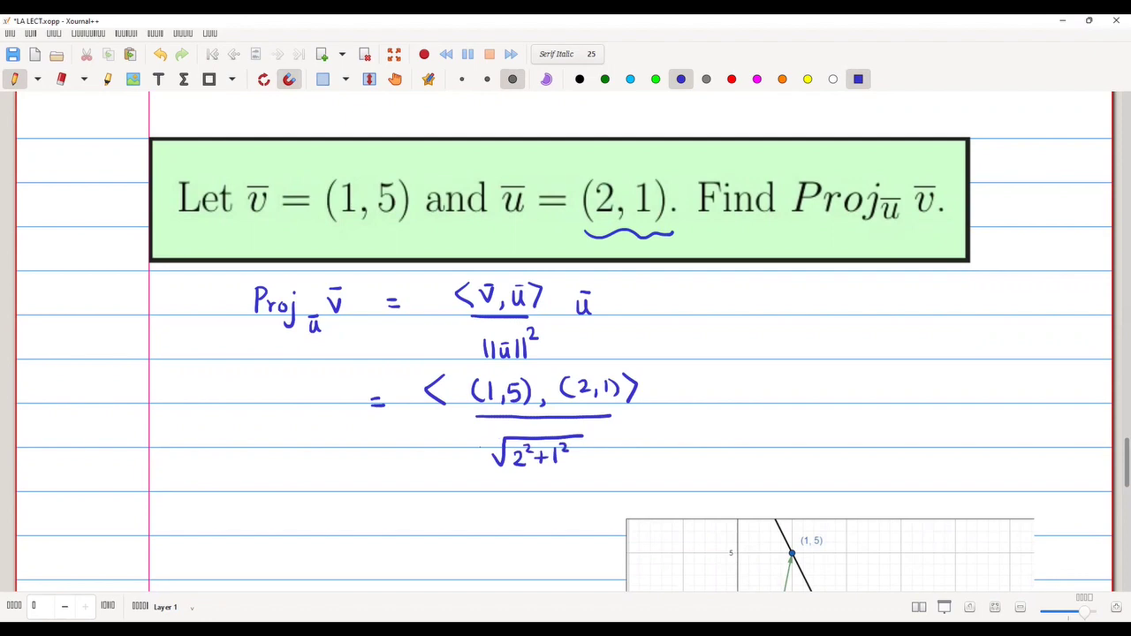
{"action": "left_click_drag", "start_coordinate": [486, 434], "coordinate": [484, 482]}
{"action": "left_click_drag", "start_coordinate": [590, 431], "coordinate": [592, 470]}
{"action": "left_click_drag", "start_coordinate": [605, 428], "coordinate": [616, 437]}
{"action": "left_click", "coordinate": [681, 406]}
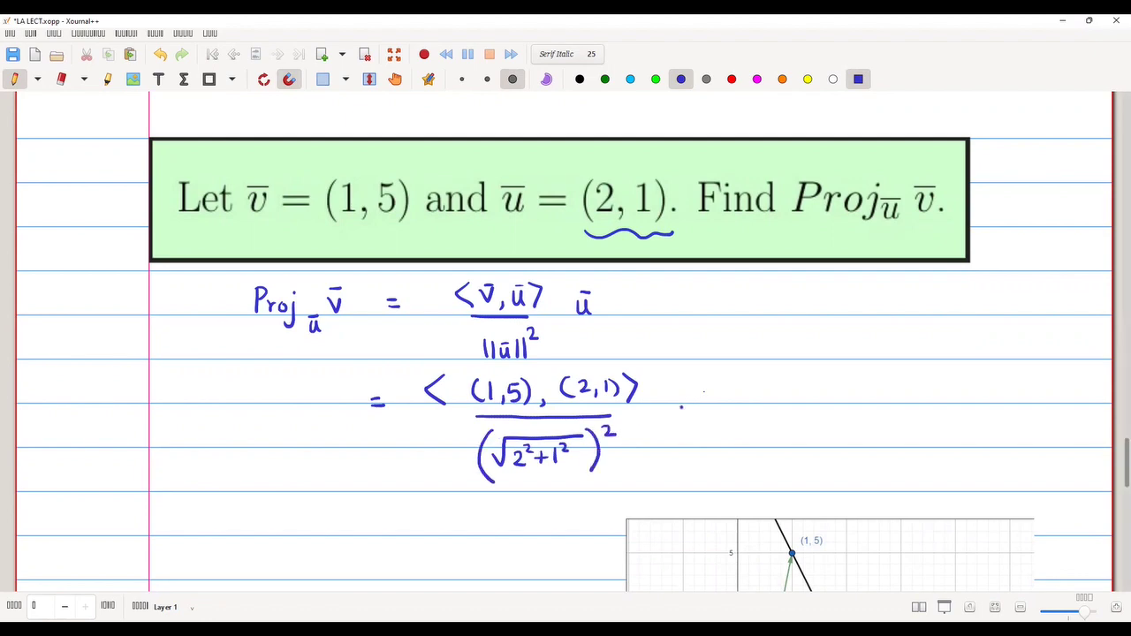
{"action": "mouse_move", "coordinate": [703, 387]}
{"action": "left_mouse_down"}
{"action": "mouse_move", "coordinate": [702, 419]}
{"action": "mouse_move", "coordinate": [748, 405]}
{"action": "mouse_move", "coordinate": [756, 414]}
{"action": "left_mouse_up"}
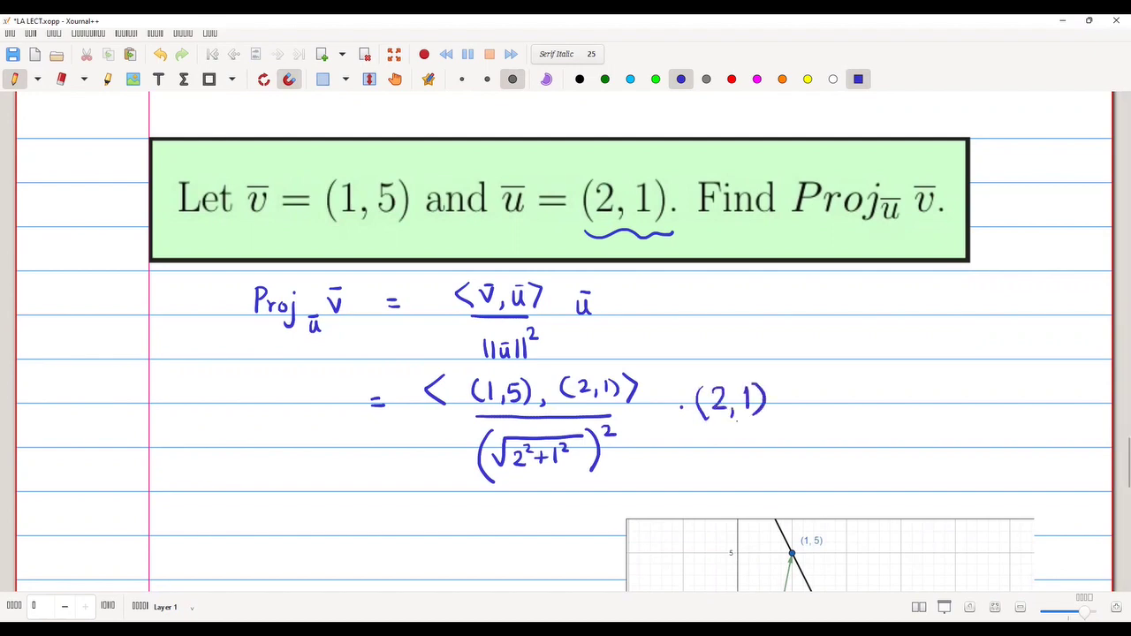
Start a new '=' line, arc-link matching components, and write numerator 1×2 + 5×1 over a fraction bar
{"action": "scroll", "coordinate": [630, 224], "scroll_direction": "down", "scroll_amount": 3}
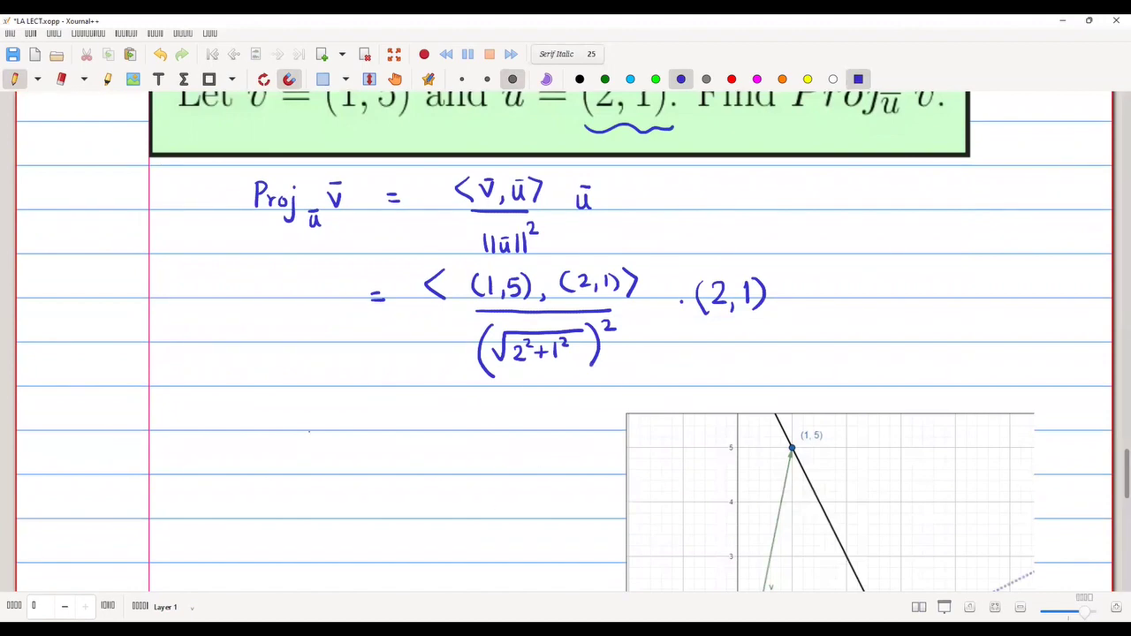
{"action": "left_click_drag", "start_coordinate": [304, 444], "coordinate": [316, 443]}
{"action": "left_click_drag", "start_coordinate": [303, 451], "coordinate": [316, 451]}
{"action": "mouse_move", "coordinate": [490, 272]}
{"action": "left_mouse_down"}
{"action": "mouse_move", "coordinate": [518, 258]}
{"action": "mouse_move", "coordinate": [613, 269]}
{"action": "left_mouse_up"}
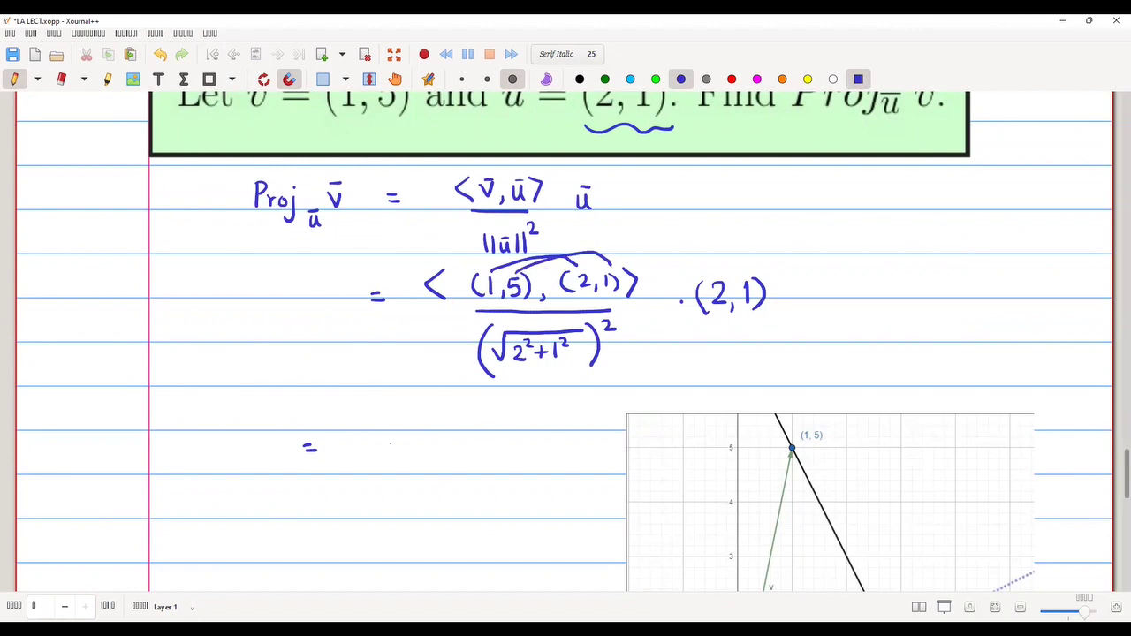
{"action": "mouse_move", "coordinate": [366, 432]}
{"action": "left_mouse_down"}
{"action": "mouse_move", "coordinate": [368, 452]}
{"action": "mouse_move", "coordinate": [386, 448]}
{"action": "mouse_move", "coordinate": [375, 450]}
{"action": "left_mouse_up"}
{"action": "left_click_drag", "start_coordinate": [387, 436], "coordinate": [416, 451]}
{"action": "left_click_drag", "start_coordinate": [433, 433], "coordinate": [432, 450]}
{"action": "left_click_drag", "start_coordinate": [437, 432], "coordinate": [457, 444]}
{"action": "mouse_move", "coordinate": [458, 435]}
{"action": "left_mouse_down"}
{"action": "mouse_move", "coordinate": [451, 444]}
{"action": "mouse_move", "coordinate": [468, 446]}
{"action": "left_mouse_up"}
{"action": "left_click_drag", "start_coordinate": [365, 461], "coordinate": [477, 459]}
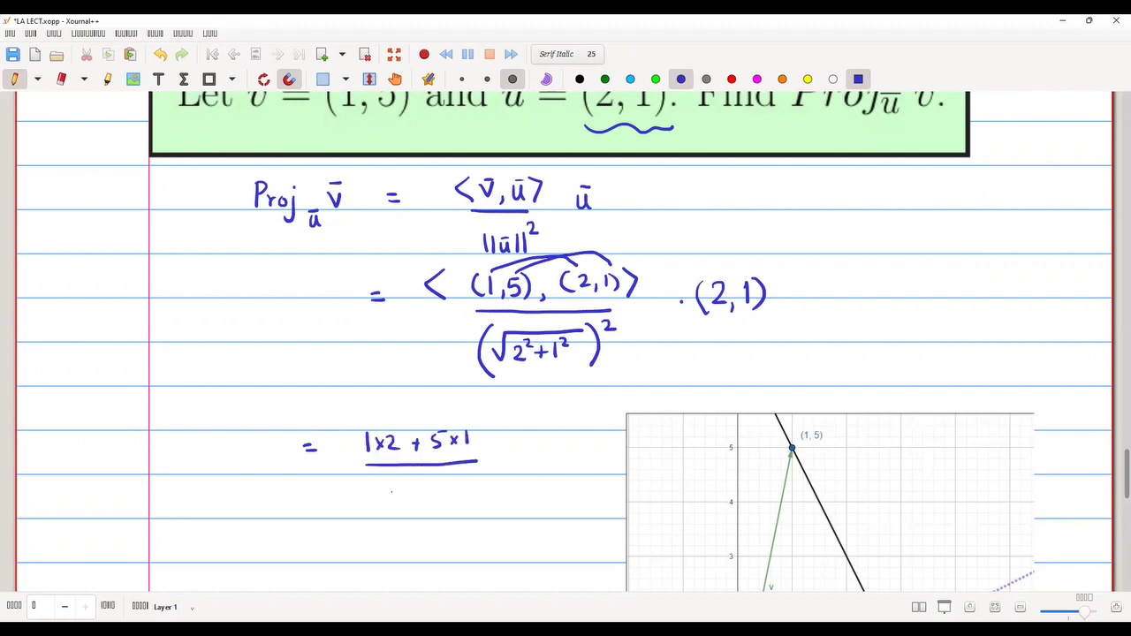
Write the denominator (√5)², multiply by (2,1), and begin another equals sign below
{"action": "mouse_move", "coordinate": [389, 491]}
{"action": "left_mouse_down"}
{"action": "mouse_move", "coordinate": [415, 481]}
{"action": "mouse_move", "coordinate": [405, 504]}
{"action": "left_mouse_up"}
{"action": "mouse_move", "coordinate": [407, 486]}
{"action": "left_mouse_down"}
{"action": "mouse_move", "coordinate": [385, 511]}
{"action": "mouse_move", "coordinate": [428, 508]}
{"action": "mouse_move", "coordinate": [450, 485]}
{"action": "left_mouse_up"}
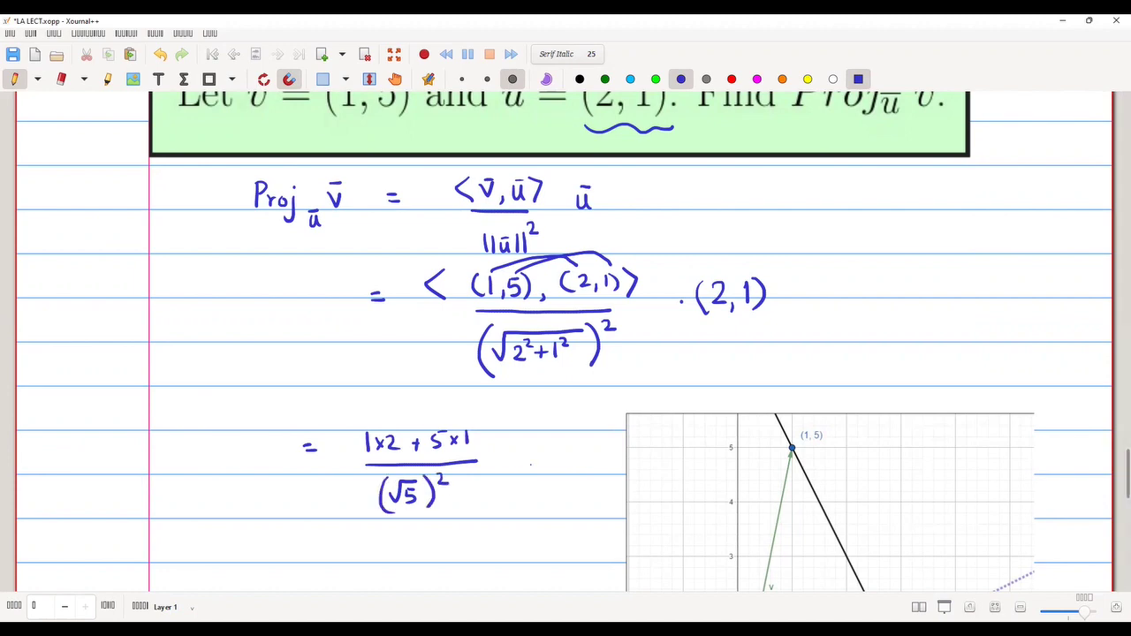
{"action": "mouse_move", "coordinate": [513, 451]}
{"action": "left_mouse_down"}
{"action": "mouse_move", "coordinate": [509, 477]}
{"action": "mouse_move", "coordinate": [538, 469]}
{"action": "left_mouse_up"}
{"action": "mouse_move", "coordinate": [544, 469]}
{"action": "left_mouse_down"}
{"action": "mouse_move", "coordinate": [542, 480]}
{"action": "mouse_move", "coordinate": [557, 473]}
{"action": "left_mouse_up"}
{"action": "left_click_drag", "start_coordinate": [563, 451], "coordinate": [563, 475]}
{"action": "left_click_drag", "start_coordinate": [354, 560], "coordinate": [364, 560]}
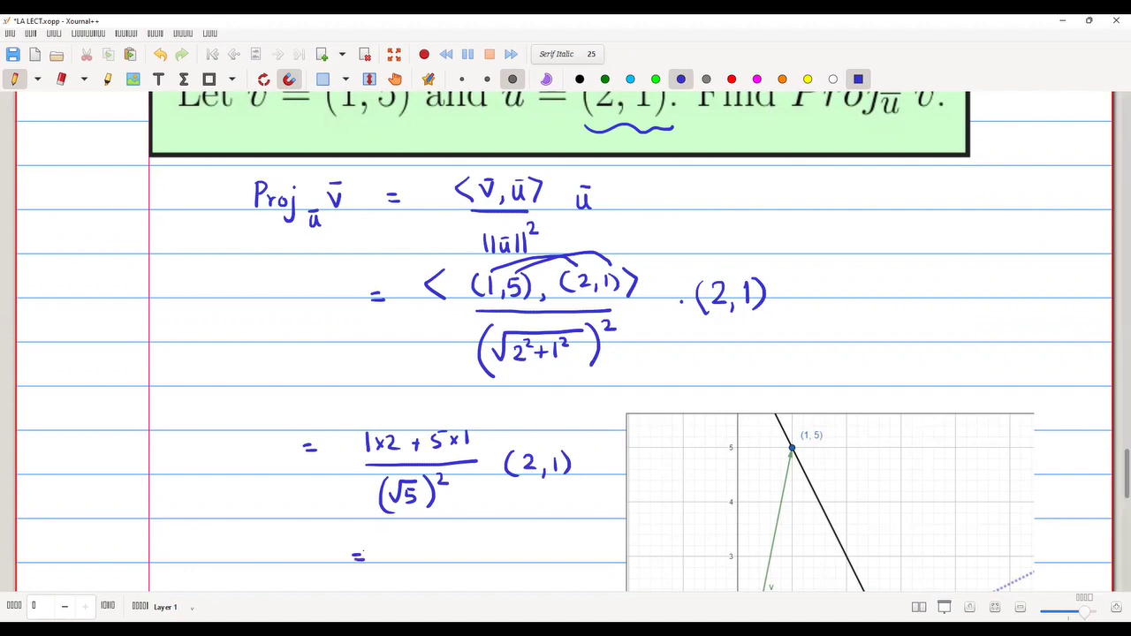
{"action": "scroll", "coordinate": [303, 565], "scroll_direction": "down", "scroll_amount": 4}
Write the simplified line 7/5 (2,1)
{"action": "scroll", "coordinate": [323, 566], "scroll_direction": "down", "scroll_amount": 1}
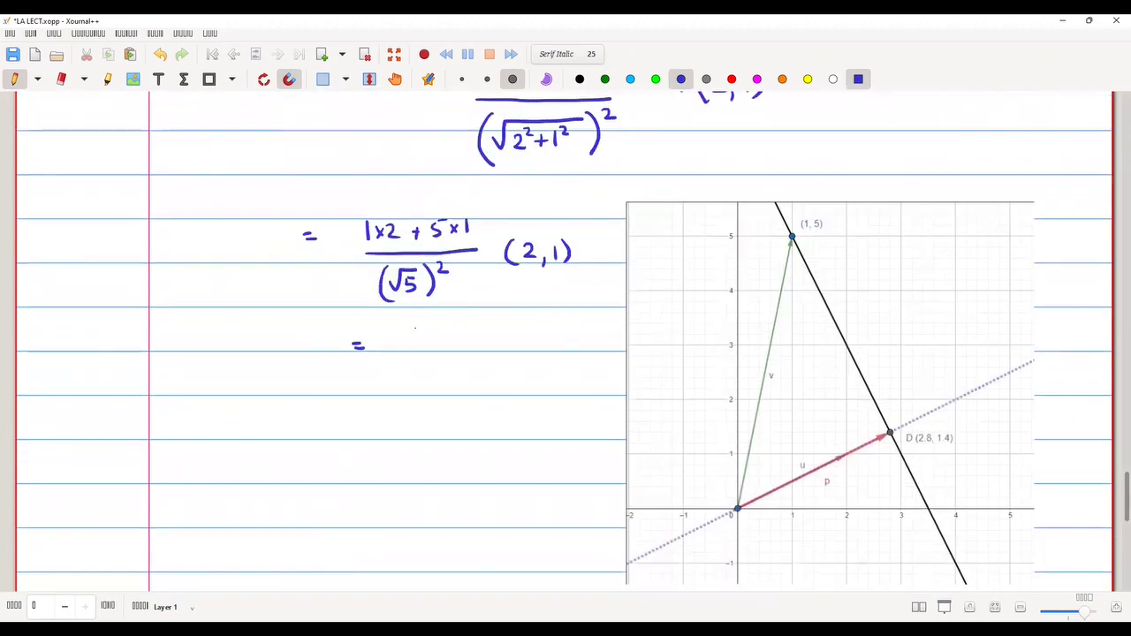
{"action": "mouse_move", "coordinate": [412, 329]}
{"action": "left_mouse_down"}
{"action": "mouse_move", "coordinate": [426, 352]}
{"action": "mouse_move", "coordinate": [408, 377]}
{"action": "left_mouse_up"}
{"action": "mouse_move", "coordinate": [448, 329]}
{"action": "left_mouse_down"}
{"action": "mouse_move", "coordinate": [448, 352]}
{"action": "mouse_move", "coordinate": [471, 356]}
{"action": "left_mouse_up"}
{"action": "mouse_move", "coordinate": [486, 333]}
{"action": "left_mouse_down"}
{"action": "mouse_move", "coordinate": [486, 350]}
{"action": "mouse_move", "coordinate": [499, 351]}
{"action": "left_mouse_up"}
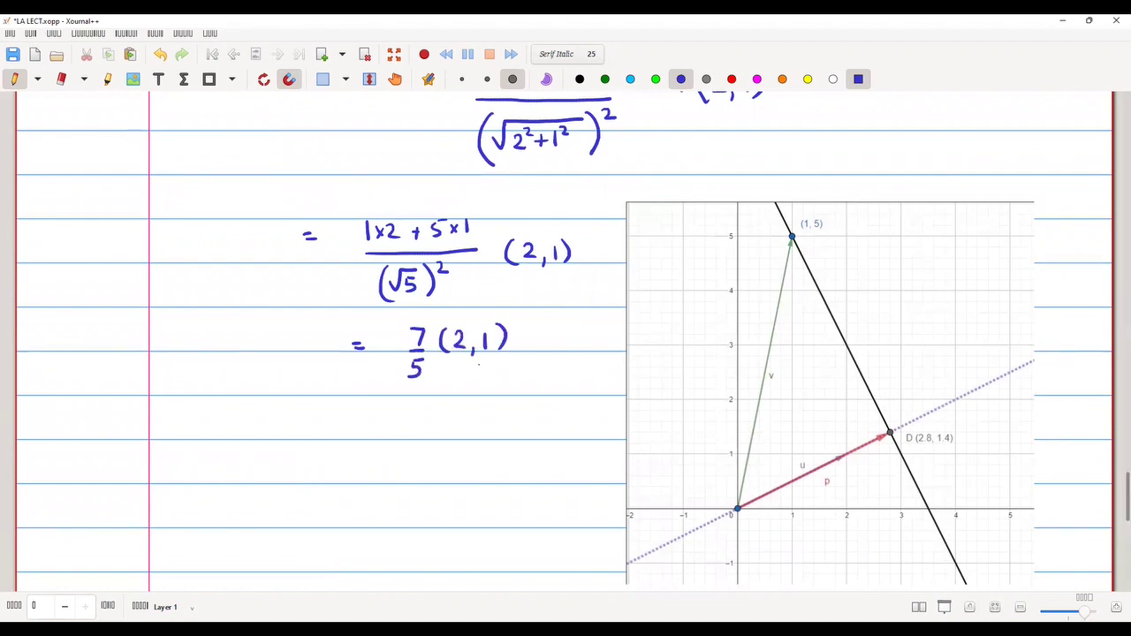
Draw the distributing arc, write the result (14/5, 7/5), and start another '=' line
{"action": "left_click_drag", "start_coordinate": [401, 418], "coordinate": [405, 458]}
{"action": "mouse_move", "coordinate": [431, 420]}
{"action": "left_mouse_down"}
{"action": "mouse_move", "coordinate": [432, 435]}
{"action": "mouse_move", "coordinate": [452, 428]}
{"action": "mouse_move", "coordinate": [435, 459]}
{"action": "mouse_move", "coordinate": [468, 448]}
{"action": "left_mouse_up"}
{"action": "left_click_drag", "start_coordinate": [423, 317], "coordinate": [488, 307]}
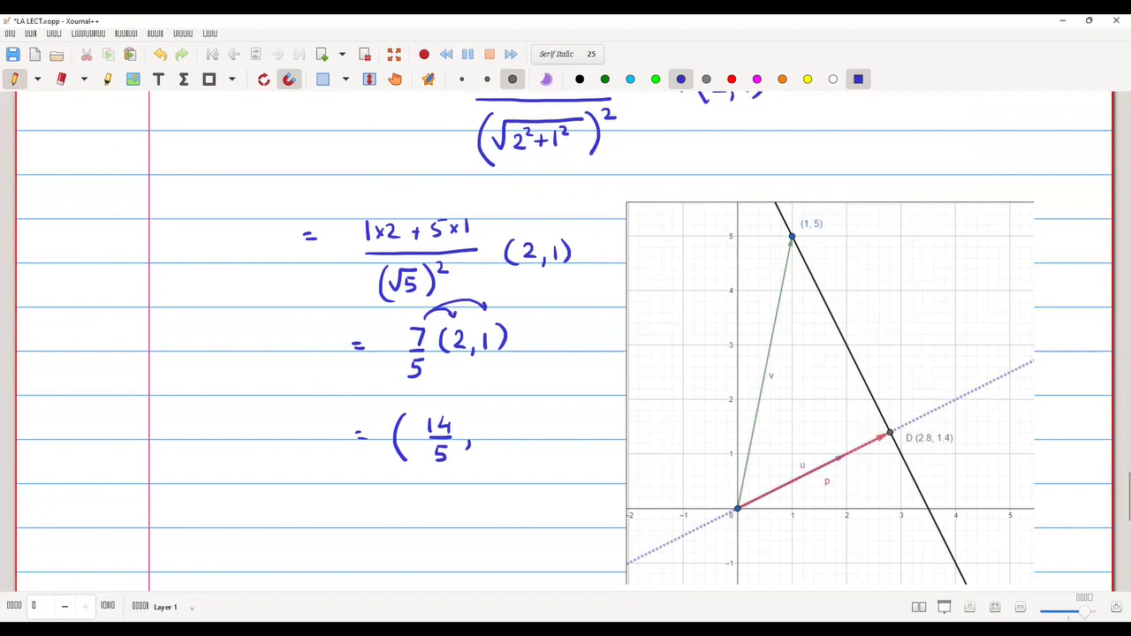
{"action": "mouse_move", "coordinate": [493, 417]}
{"action": "left_mouse_down"}
{"action": "mouse_move", "coordinate": [509, 438]}
{"action": "mouse_move", "coordinate": [494, 460]}
{"action": "mouse_move", "coordinate": [511, 446]}
{"action": "left_mouse_up"}
{"action": "left_click_drag", "start_coordinate": [517, 412], "coordinate": [518, 457]}
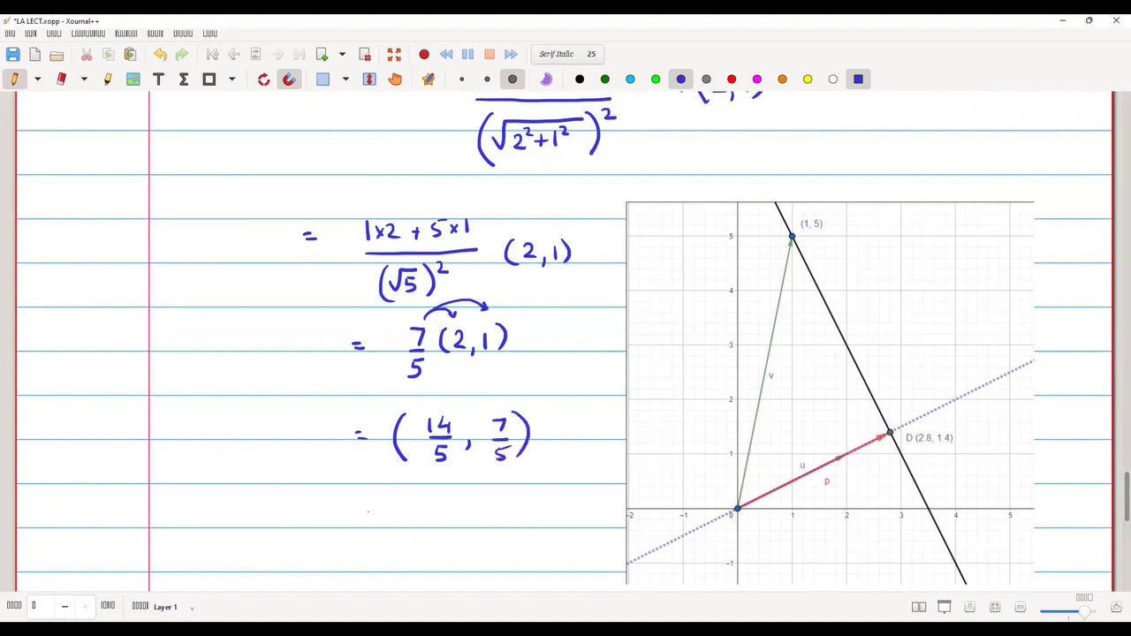
{"action": "left_click_drag", "start_coordinate": [361, 512], "coordinate": [374, 511]}
{"action": "left_click_drag", "start_coordinate": [362, 518], "coordinate": [375, 517]}
{"action": "scroll", "coordinate": [268, 498], "scroll_direction": "down", "scroll_amount": 3}
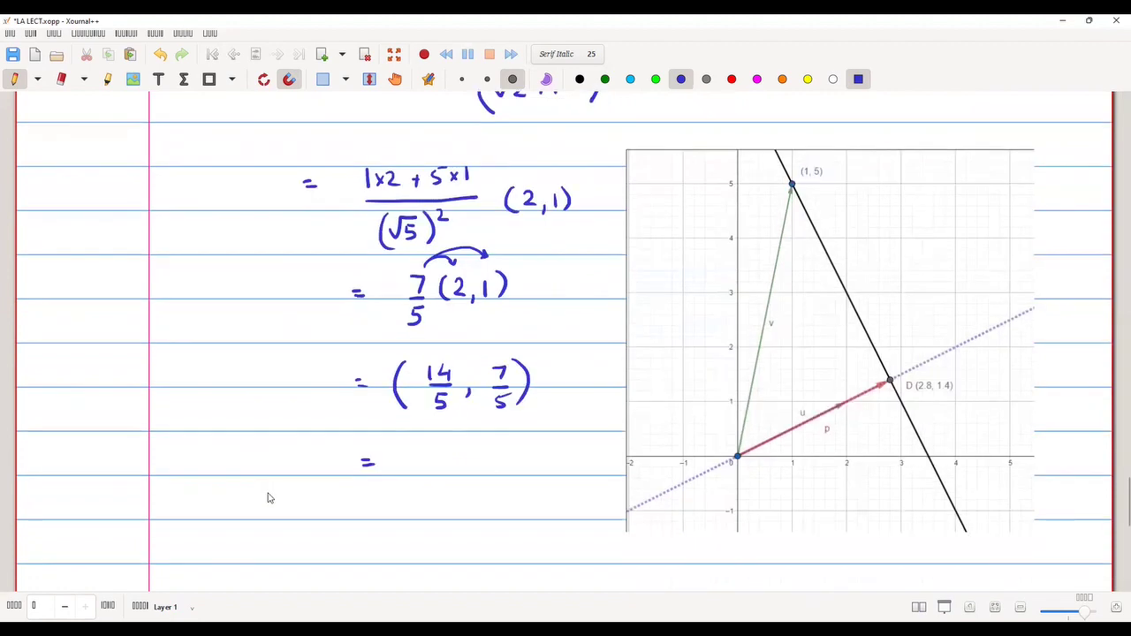